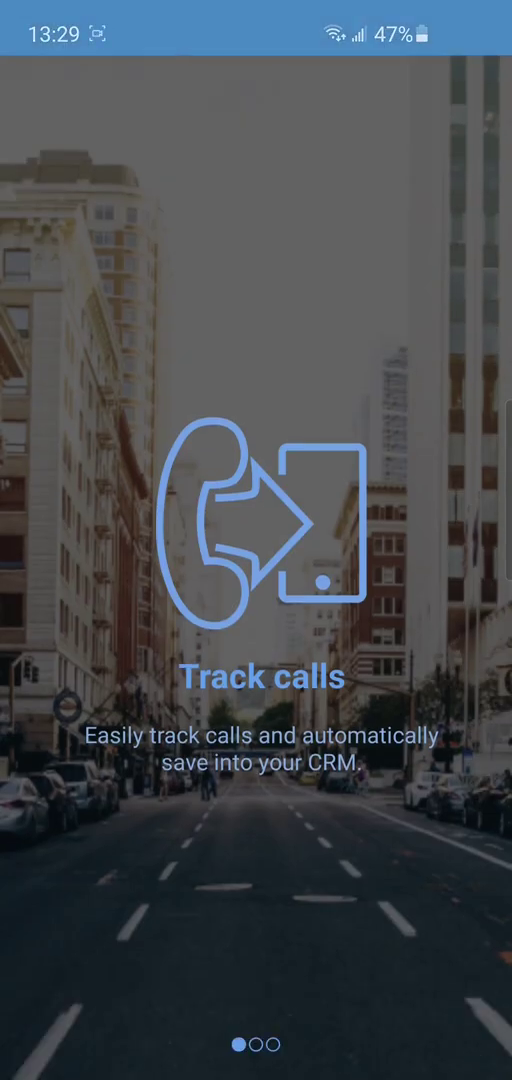
# Step: Swipe through the Track calls, Comments and Voice, and Save onboarding pages to reach the terms
pyautogui.moveTo(400, 540); pyautogui.dragTo(100, 540)
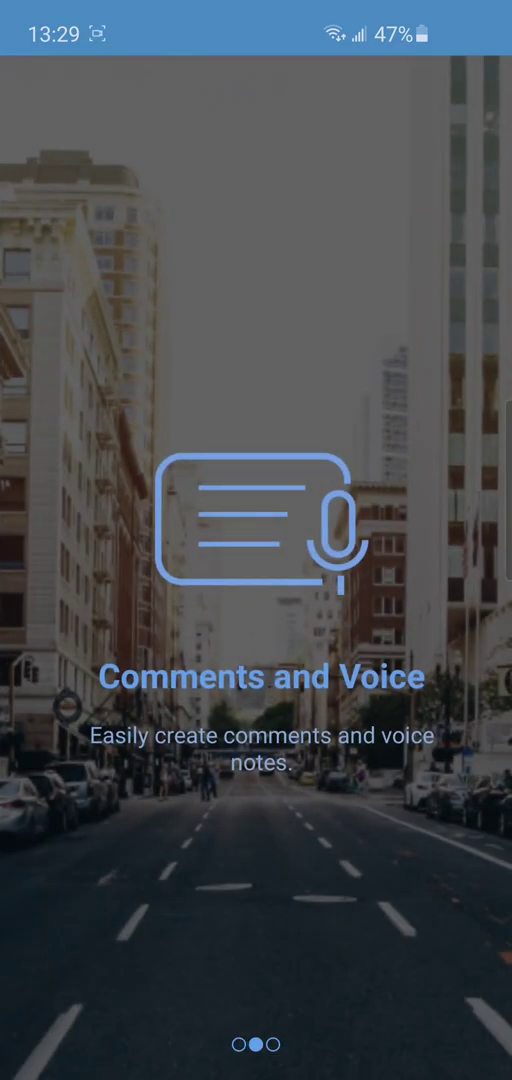
pyautogui.moveTo(400, 540); pyautogui.dragTo(100, 540)
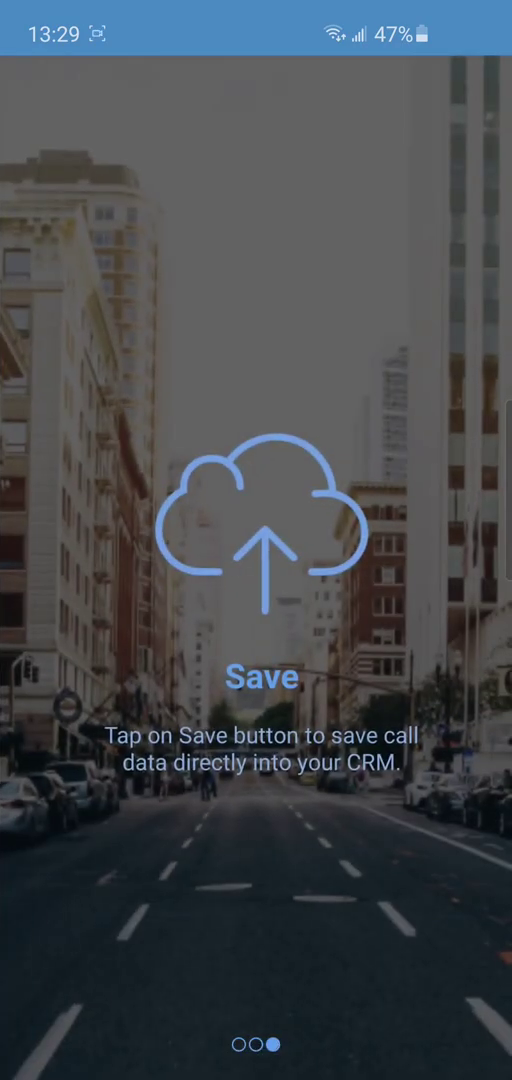
pyautogui.moveTo(400, 540); pyautogui.dragTo(100, 540)
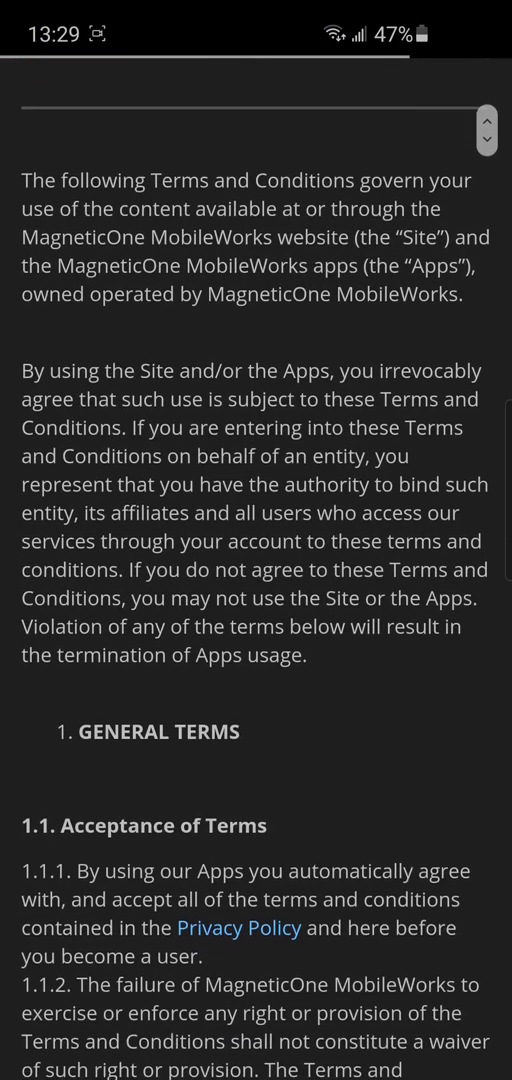
pyautogui.scroll(-3, 256, 540)
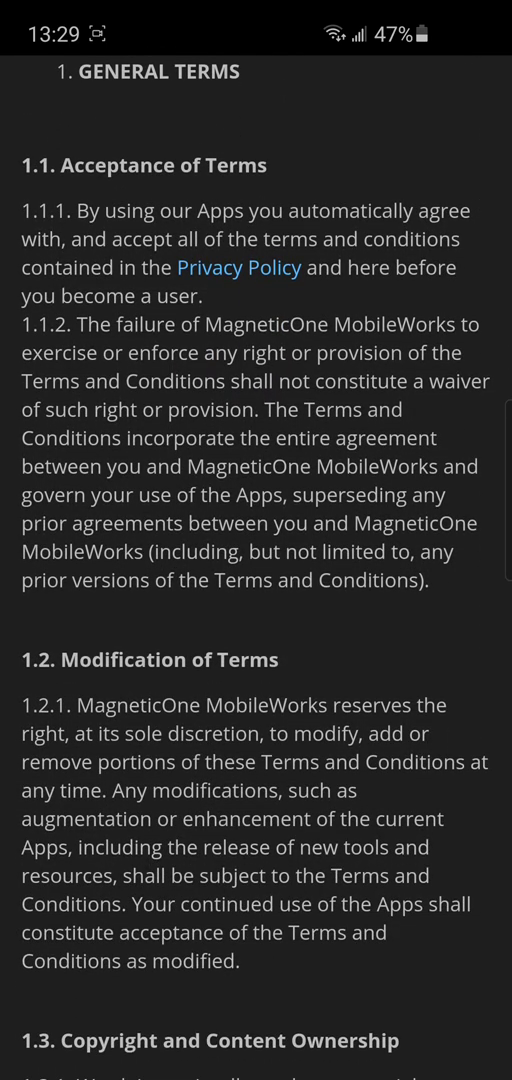
# Step: Tick 'I have read and accept', accept the terms and continue past the permissions list
pyautogui.press('XF86Back')
pyautogui.click(44, 953)
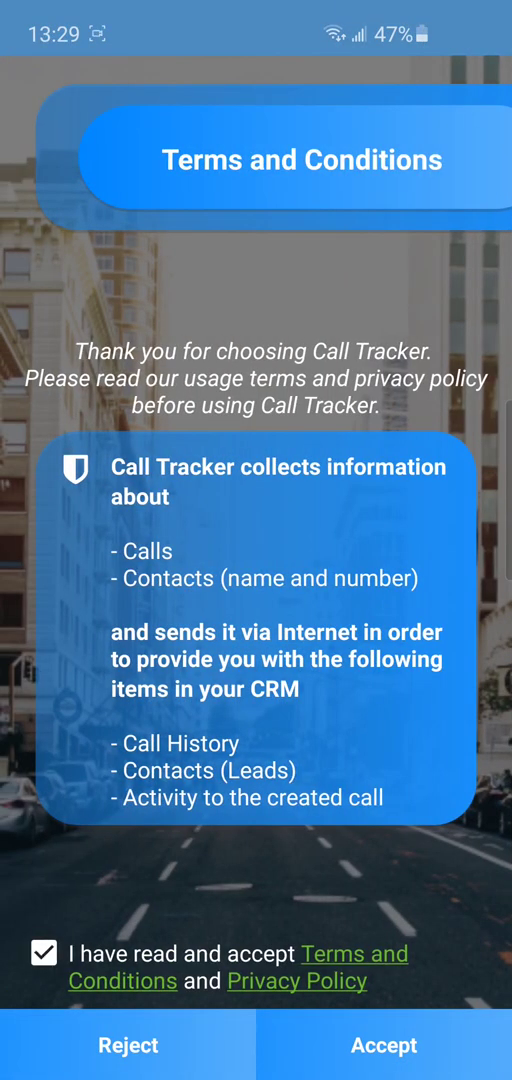
pyautogui.click(384, 1044)
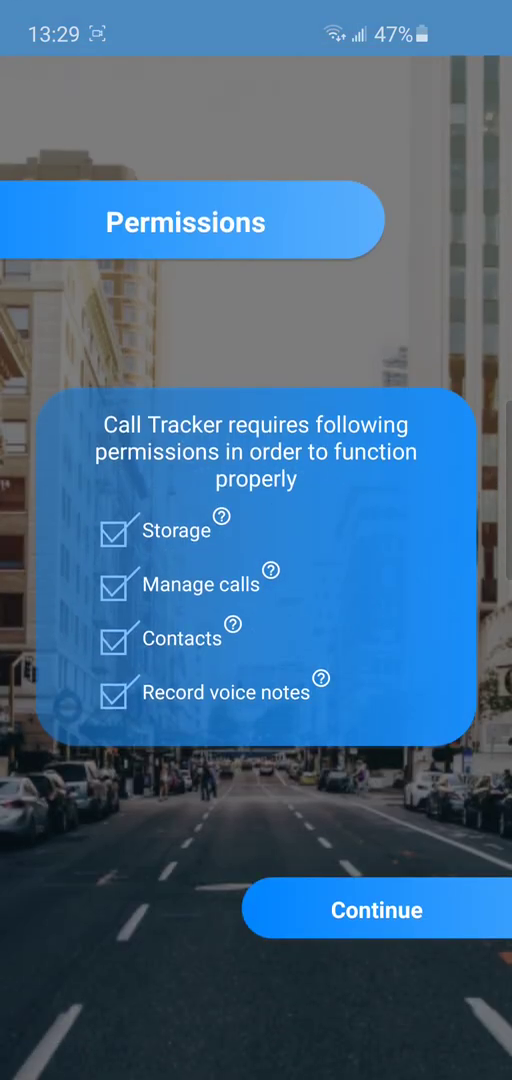
pyautogui.click(377, 910)
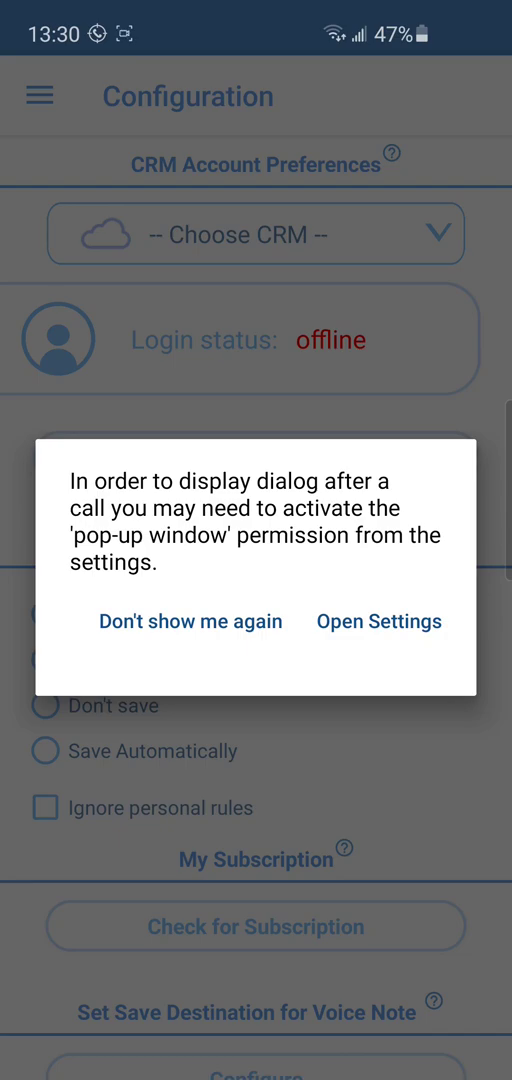
# Step: Check Call Tracker's Notifications and Appear on top settings in Android Settings, then return to Configuration
pyautogui.click(379, 621)
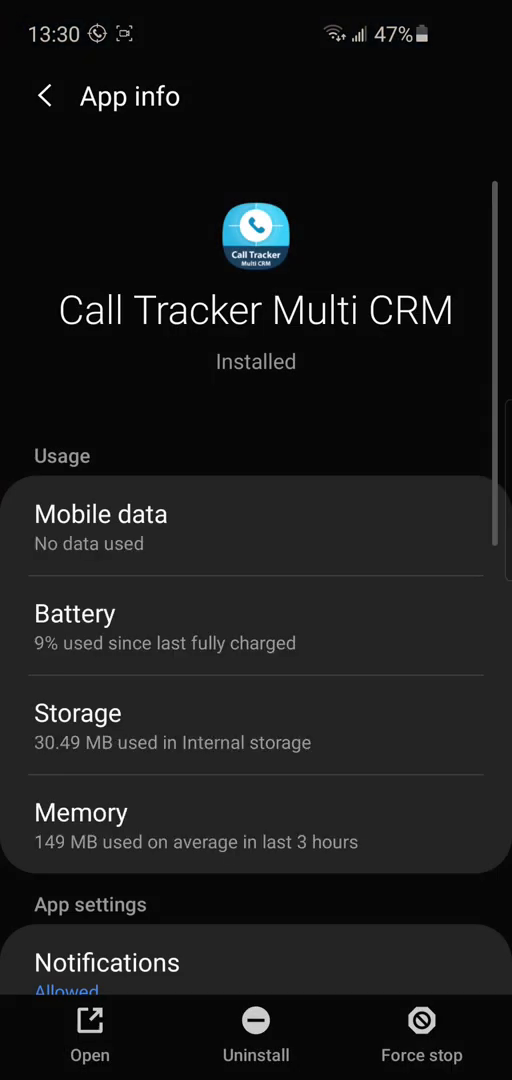
pyautogui.scroll(-5, 256, 600)
pyautogui.click(130, 665)
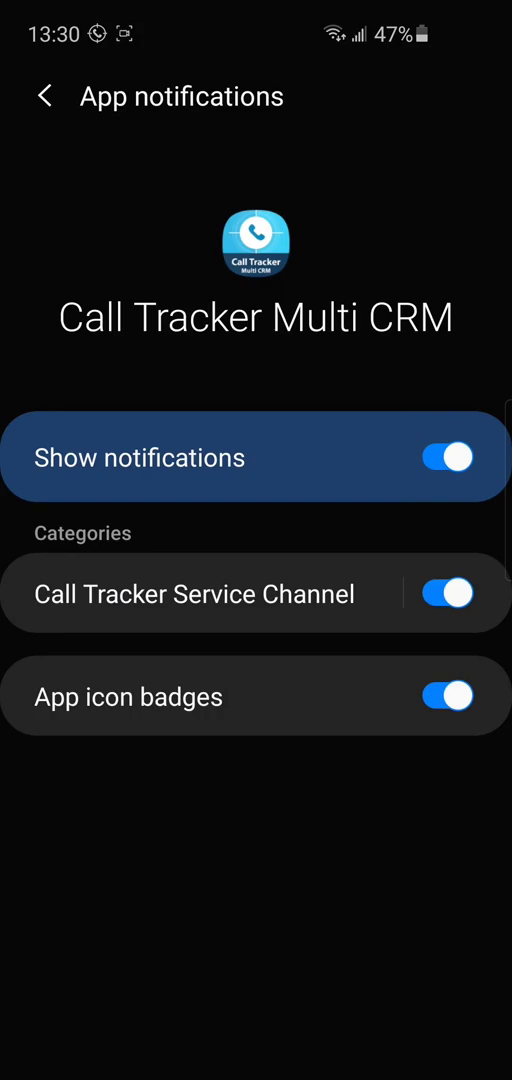
pyautogui.press('Escape')
pyautogui.scroll(-3, 256, 600)
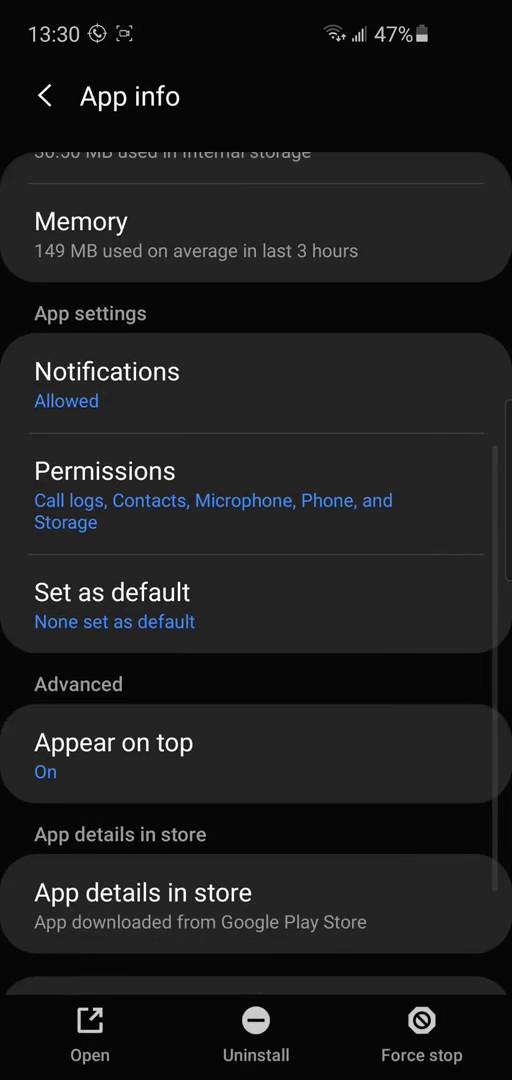
pyautogui.click(256, 752)
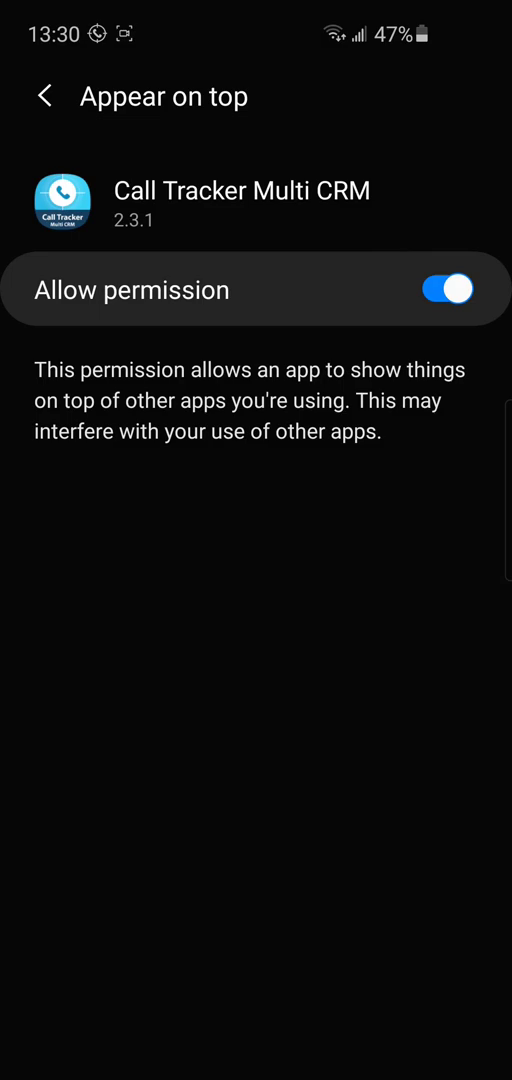
pyautogui.press('Escape')
pyautogui.press('Escape')
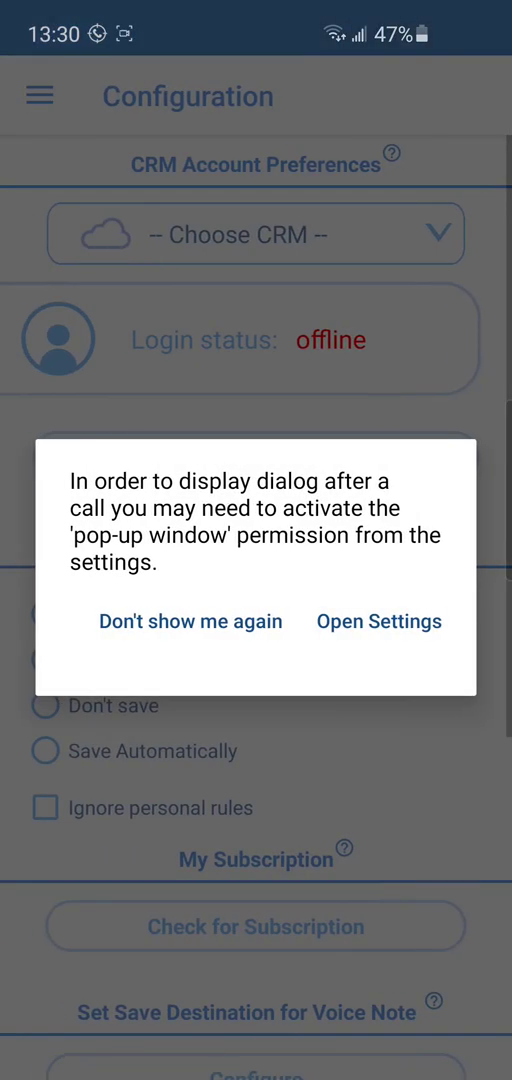
pyautogui.press('Escape')
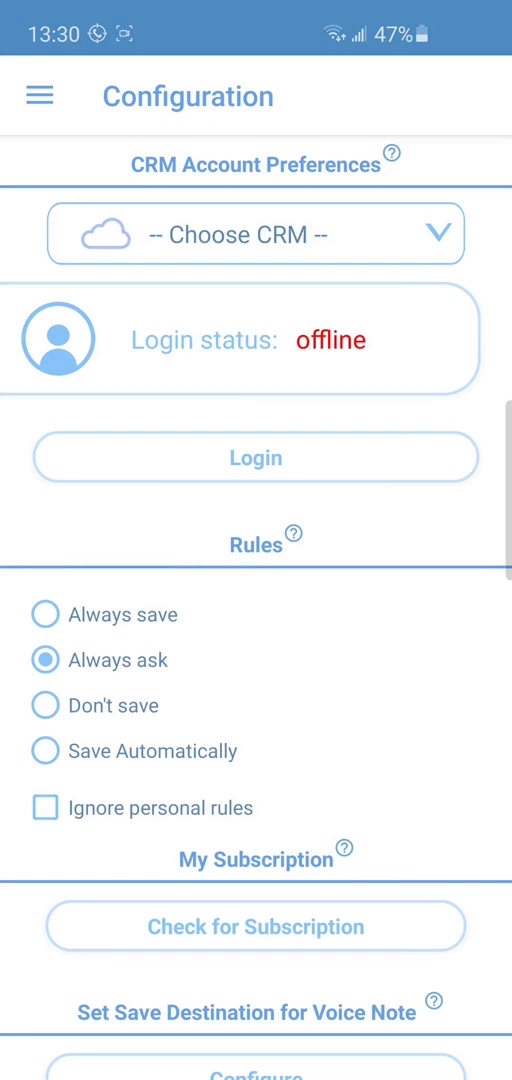
# Step: Choose Zendesk Sell from the CRM list and confirm the change
pyautogui.click(255, 234)
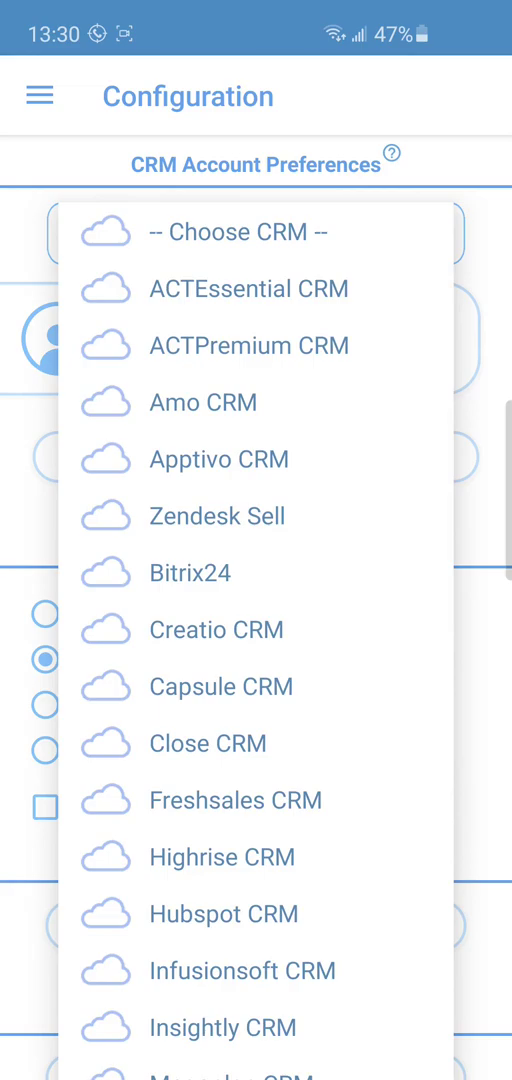
pyautogui.scroll(-5, 256, 600)
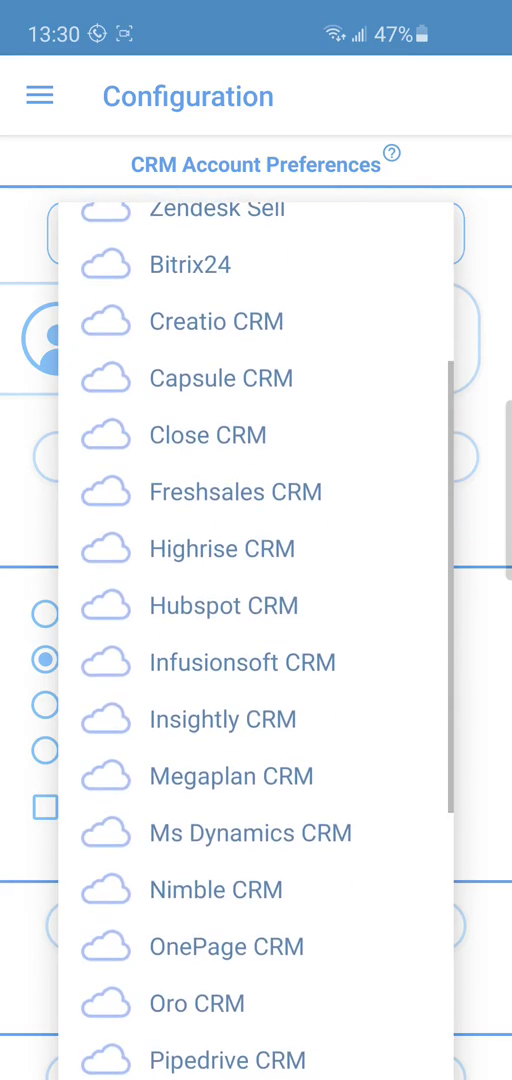
pyautogui.scroll(-5, 256, 600)
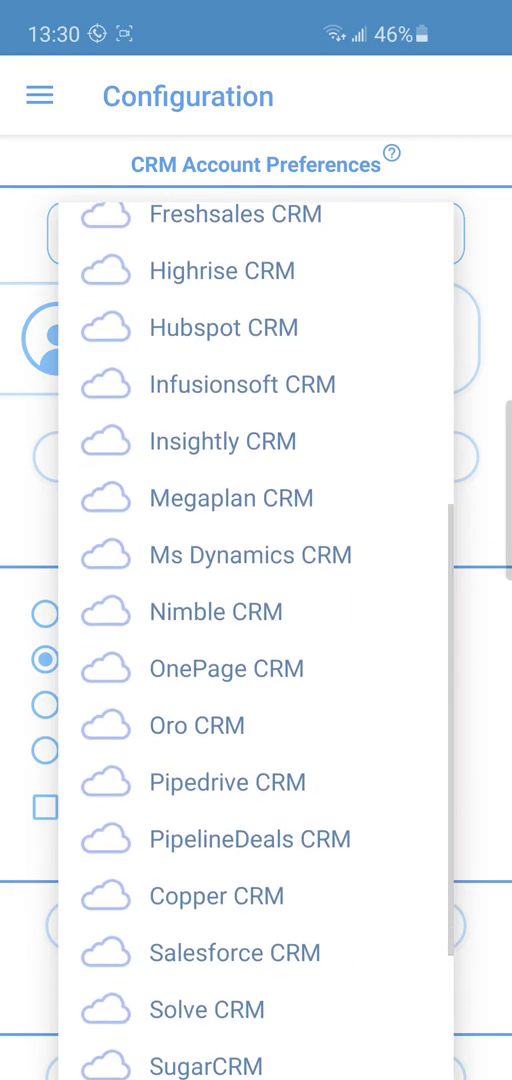
pyautogui.scroll(-4, 256, 600)
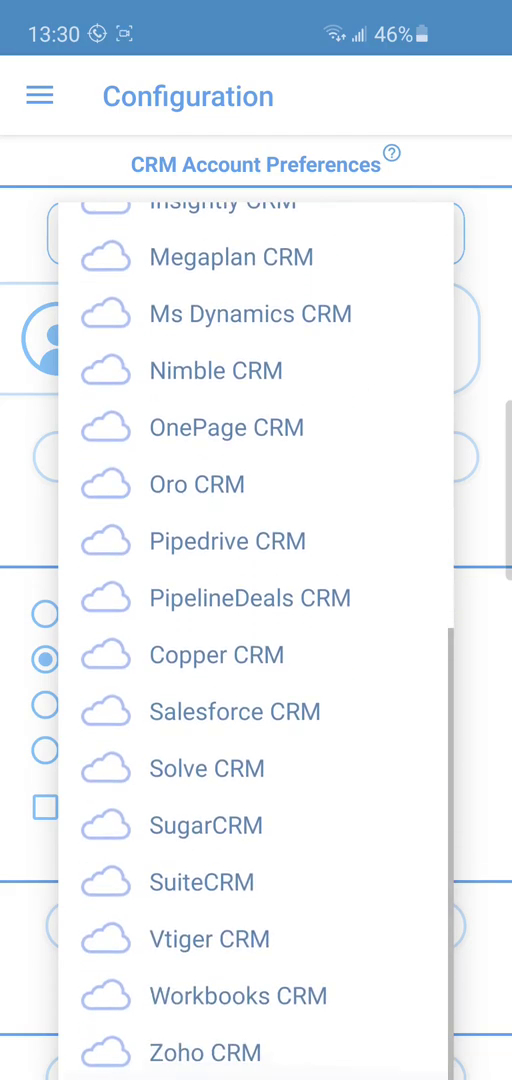
pyautogui.scroll(15, 256, 600)
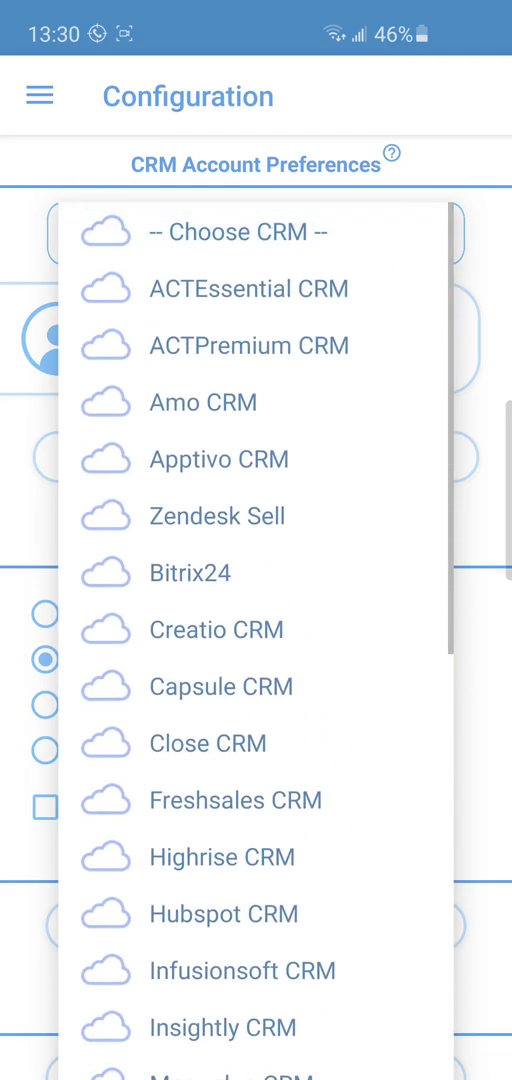
pyautogui.click(210, 521)
pyautogui.click(332, 608)
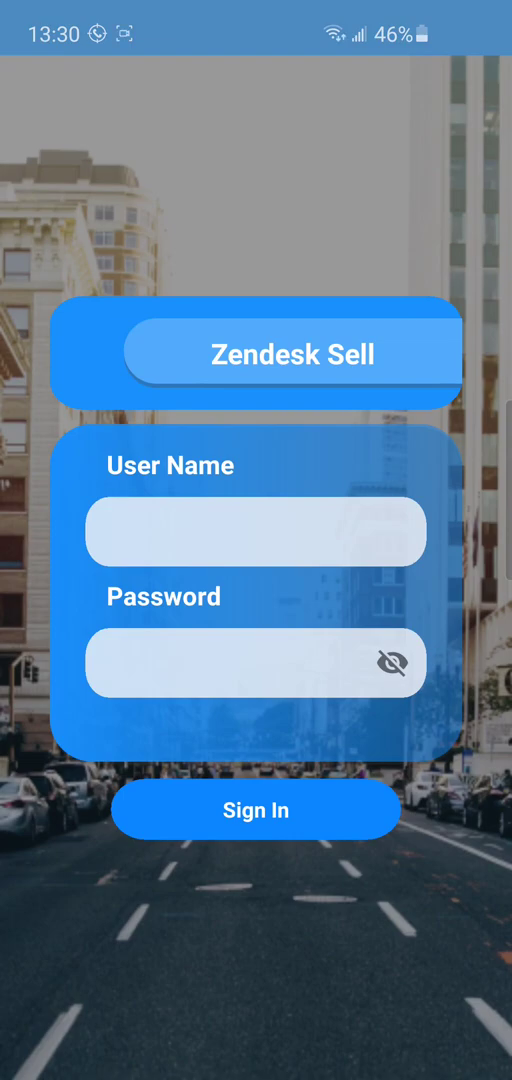
# Step: Back out of Zendesk Sell sign-in and pick Bitrix24 from the CRM list
pyautogui.press('Escape')
pyautogui.click(255, 234)
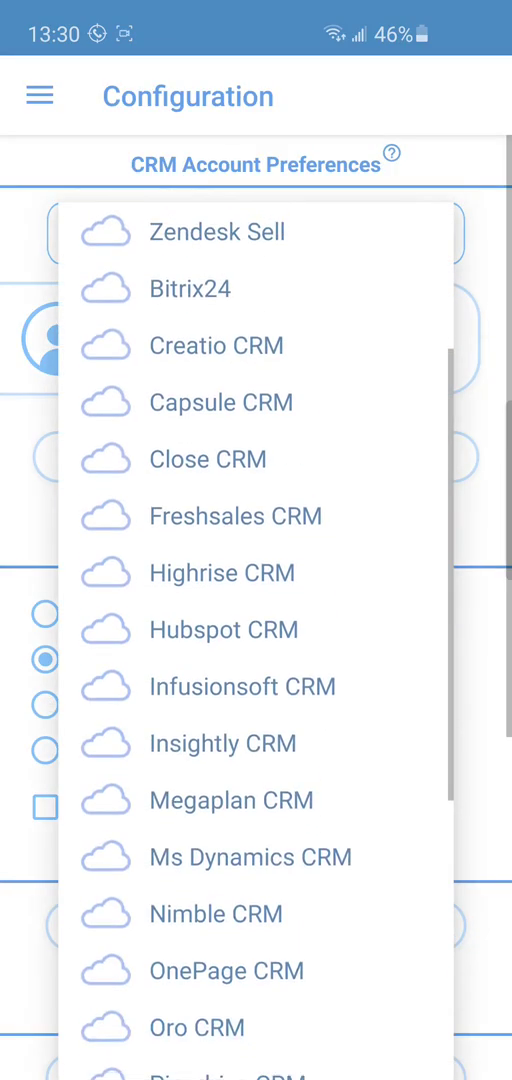
pyautogui.click(190, 288)
# Step: Confirm Bitrix24, read its Webhook URL instructions, and return to Configuration
pyautogui.click(332, 608)
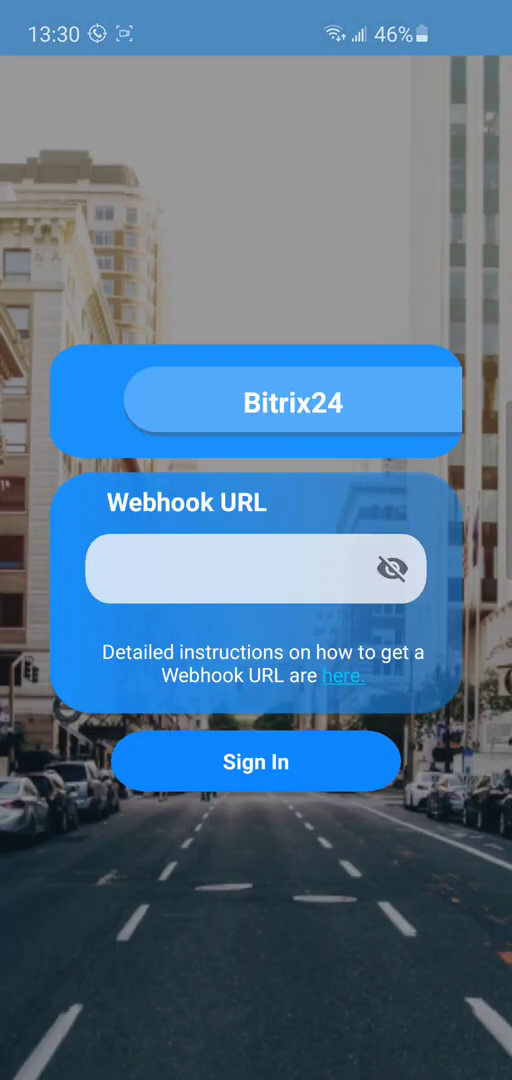
pyautogui.click(342, 675)
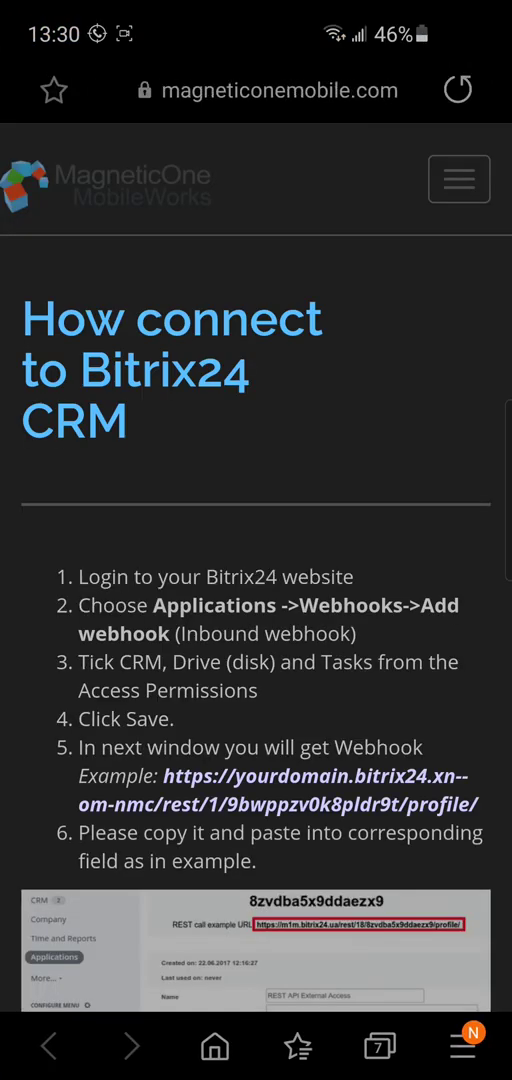
pyautogui.scroll(-5, 256, 600)
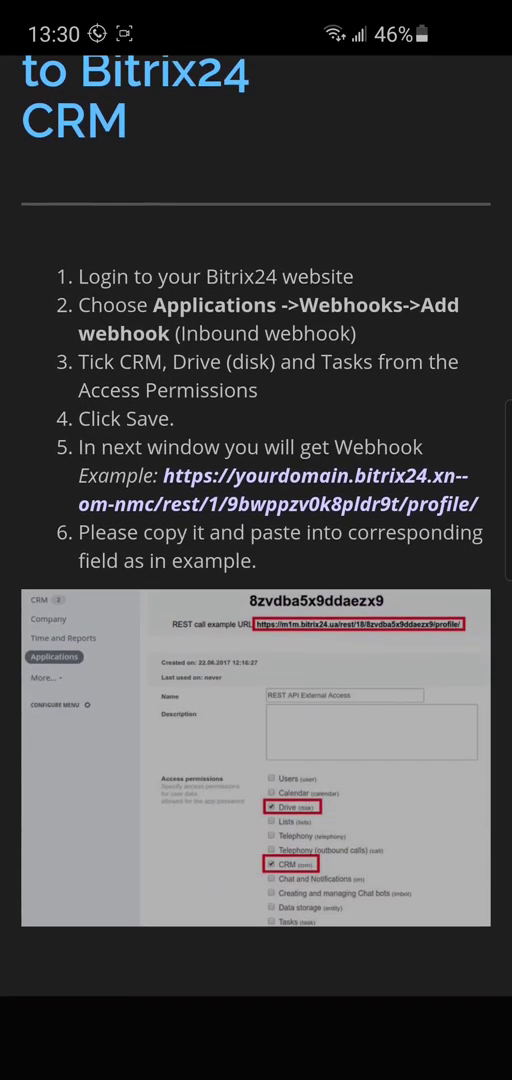
pyautogui.press('Escape')
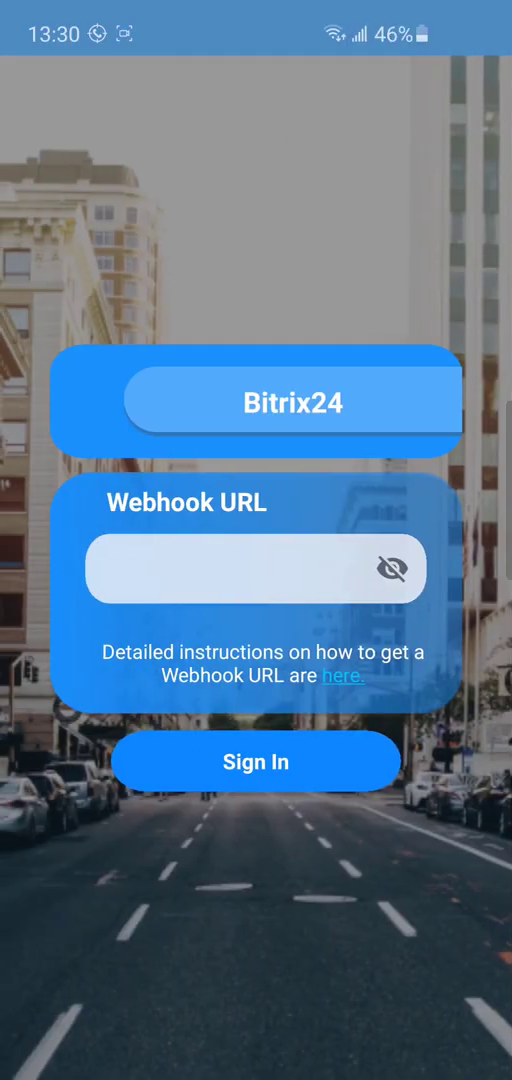
pyautogui.press('Escape')
# Step: Pick Freshsales CRM from the CRM list
pyautogui.click(255, 234)
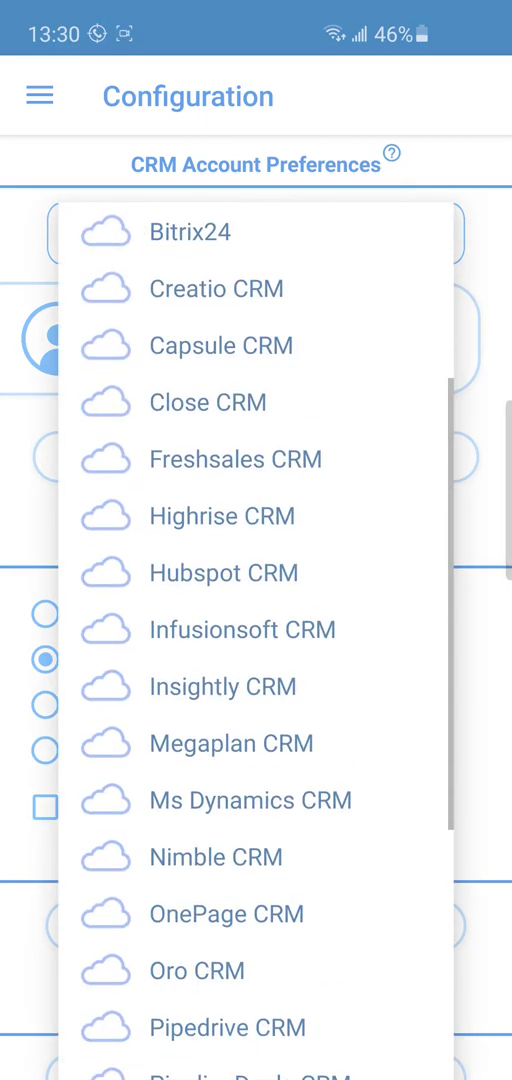
pyautogui.click(235, 459)
# Step: Confirm Freshsales CRM and paste the workspace URL into its URL field
pyautogui.click(332, 608)
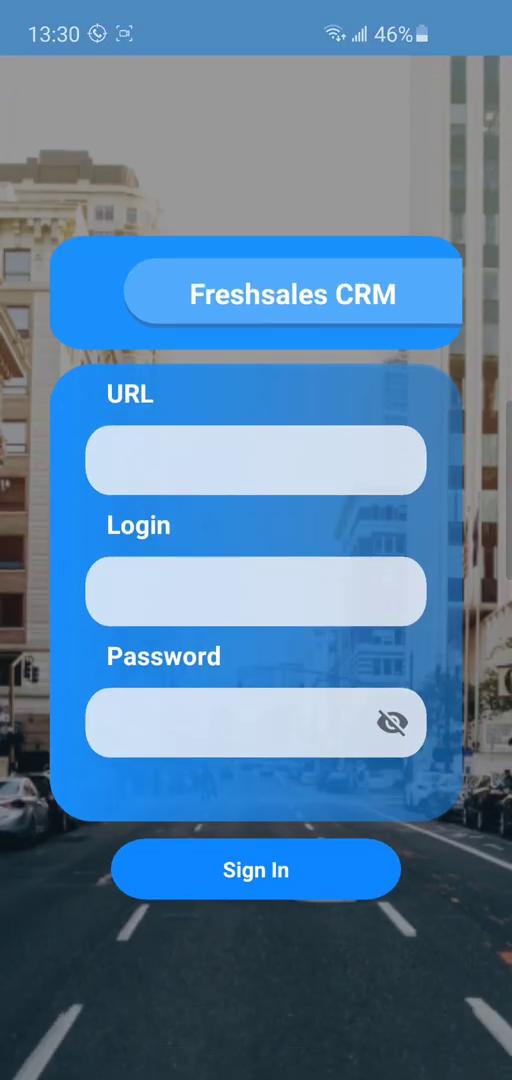
pyautogui.click(255, 460)
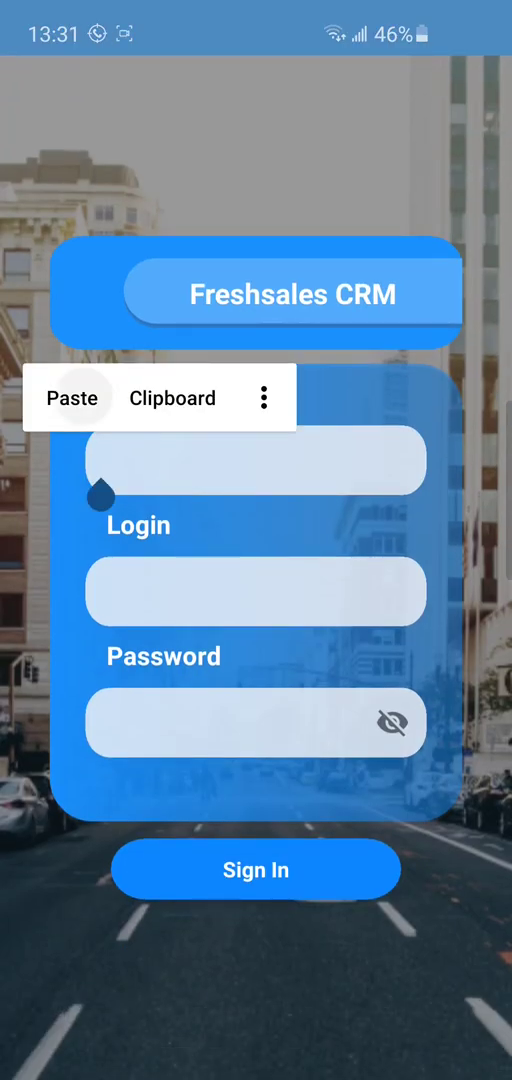
pyautogui.click(70, 395)
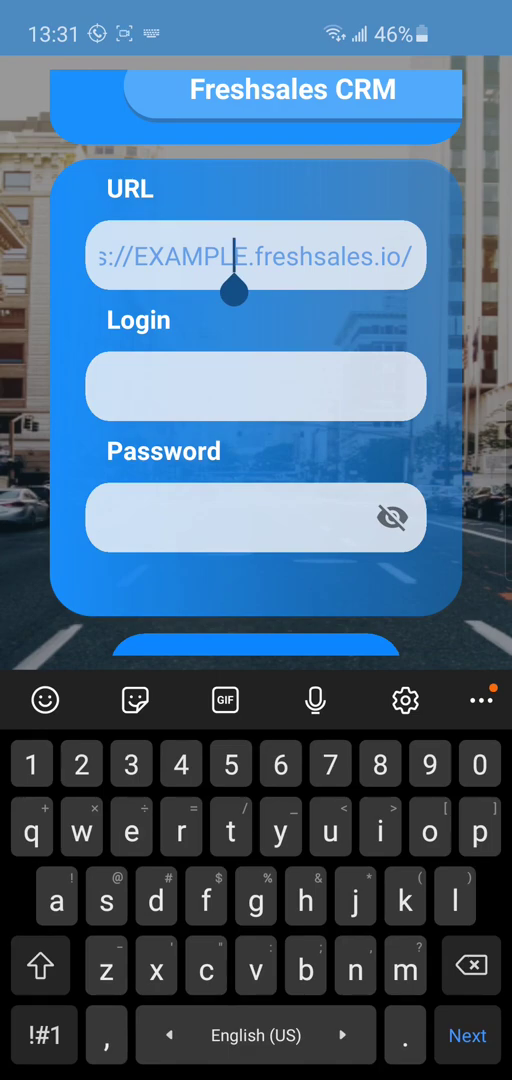
pyautogui.moveTo(233, 290)
pyautogui.mouseDown()
pyautogui.moveTo(90, 290)
pyautogui.moveTo(412, 290)
pyautogui.mouseUp()
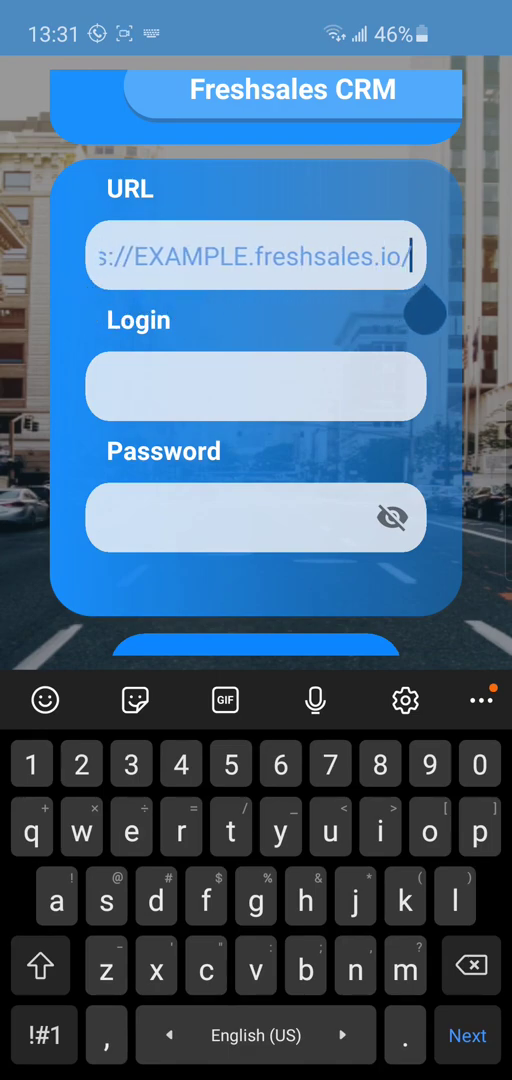
# Step: Leave Freshsales sign-in and bring up the CRM list again
pyautogui.press('Escape')
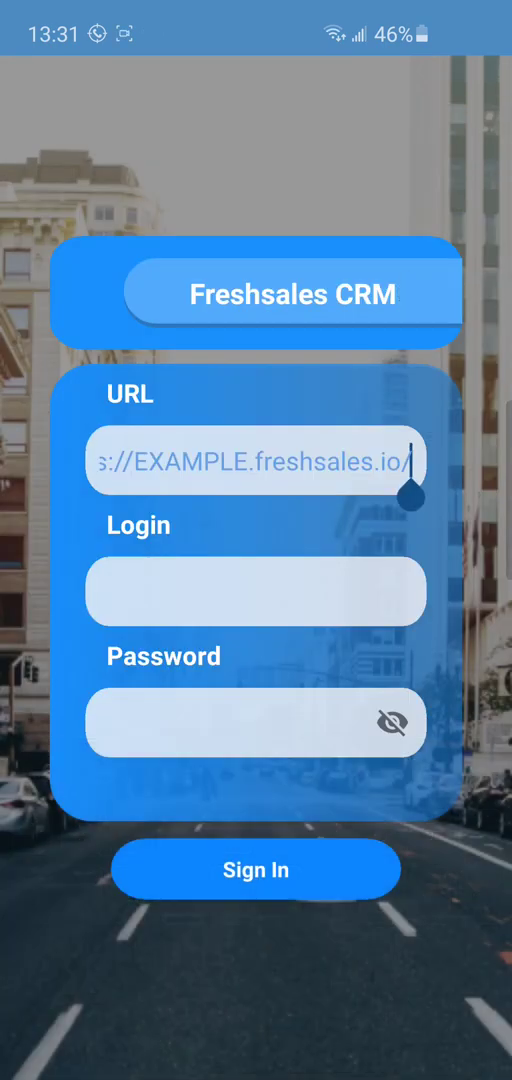
pyautogui.press('Escape')
pyautogui.click(255, 234)
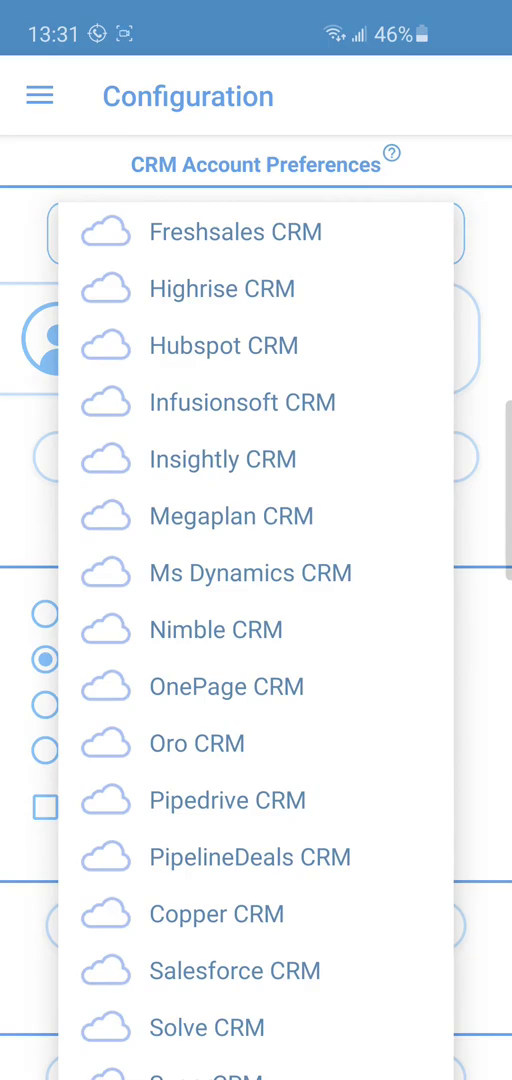
# Step: Choose Insightly CRM from the list and confirm the change
pyautogui.click(222, 459)
pyautogui.click(331, 607)
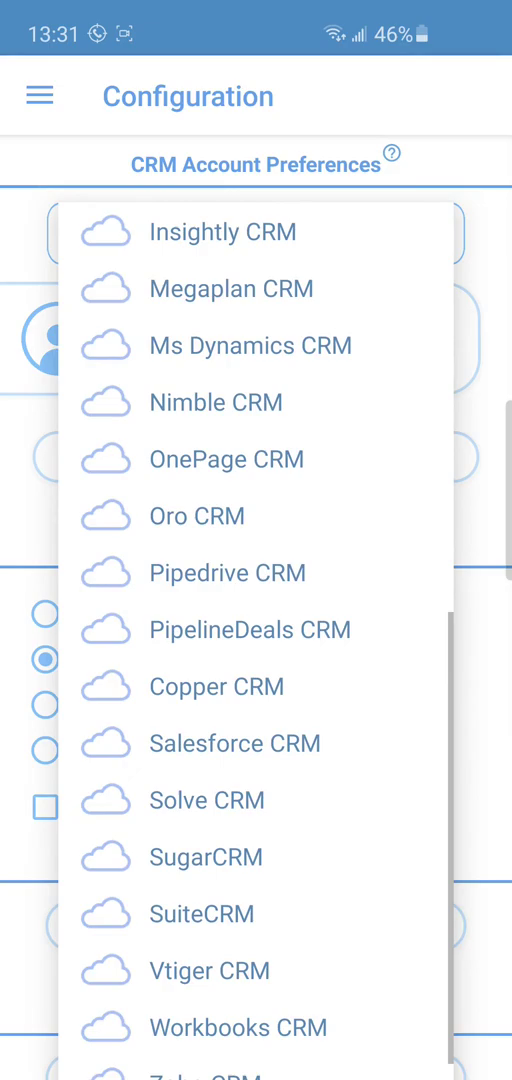
pyautogui.scroll(-1, 256, 640)
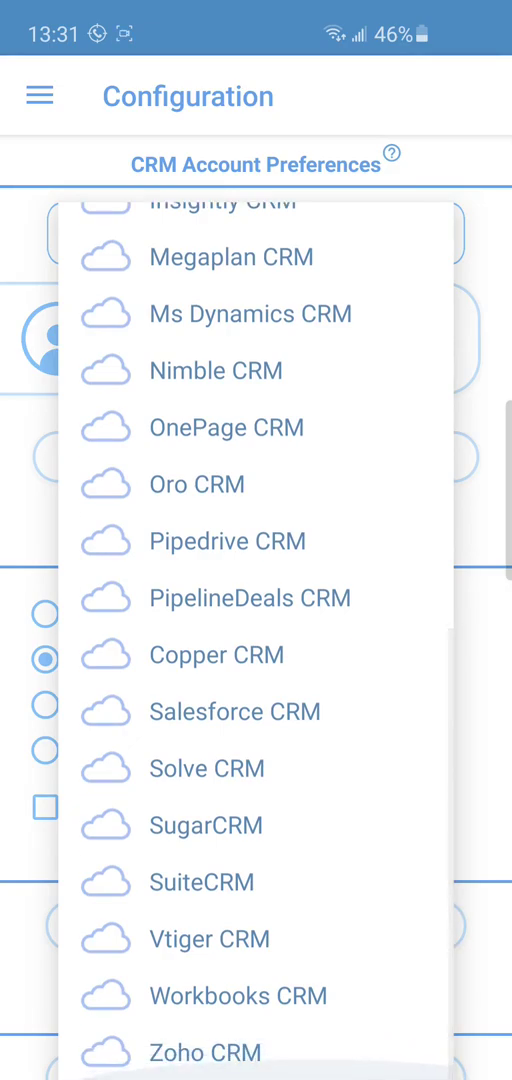
pyautogui.scroll(4, 256, 640)
pyautogui.scroll(1, 256, 600)
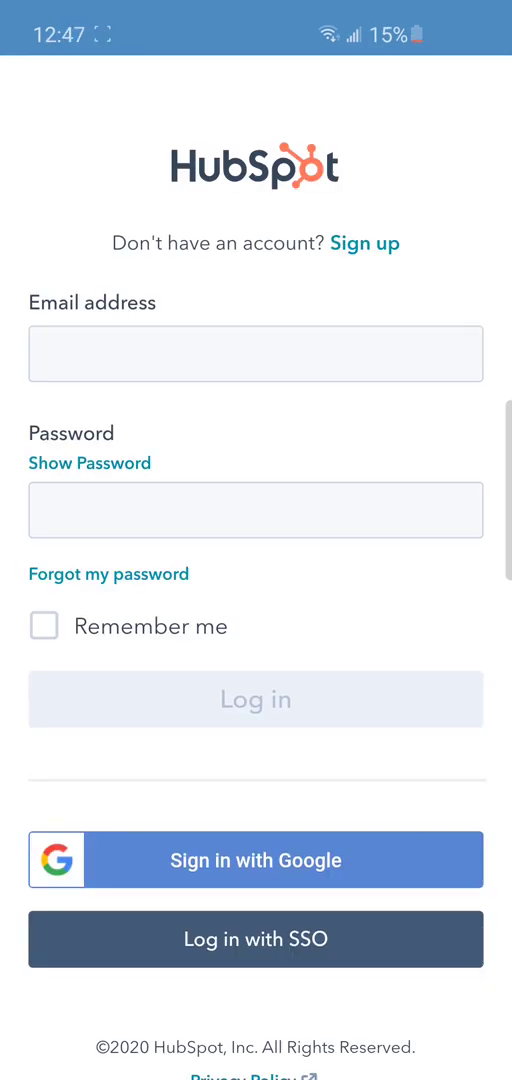
# Step: Paste the account email and password into HubSpot's login fields and log in
pyautogui.click(255, 353)
pyautogui.click(72, 290)
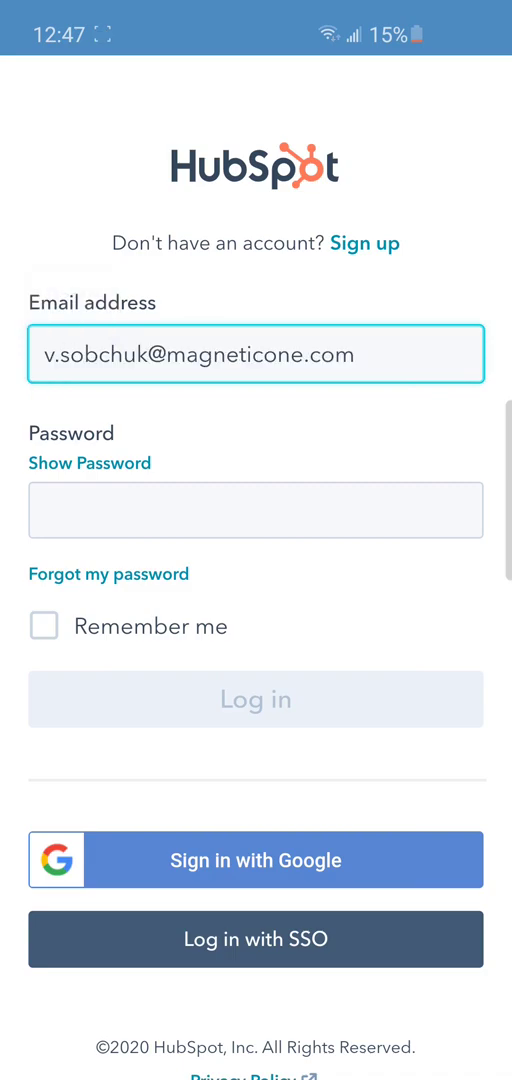
pyautogui.click(255, 510)
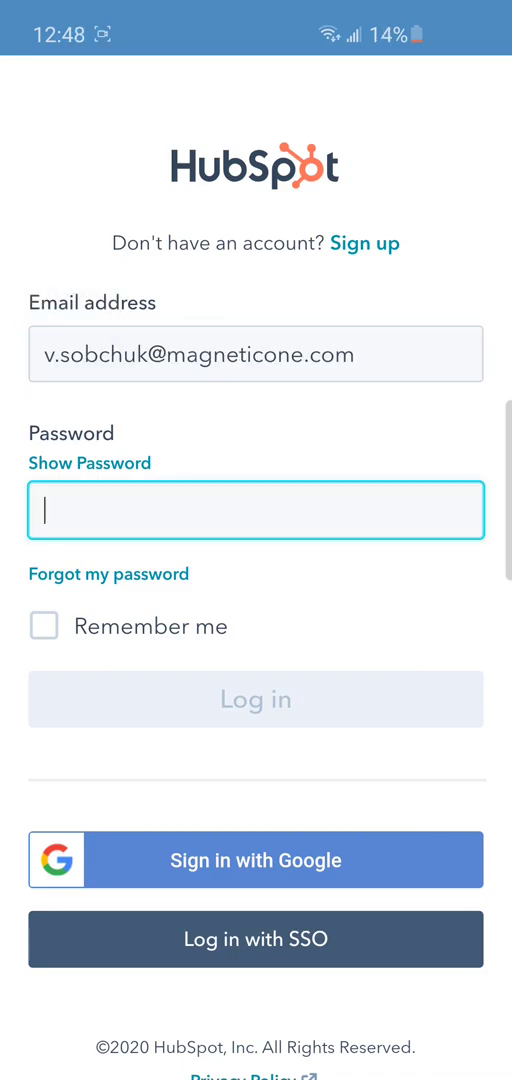
pyautogui.click(255, 510)
pyautogui.click(72, 450)
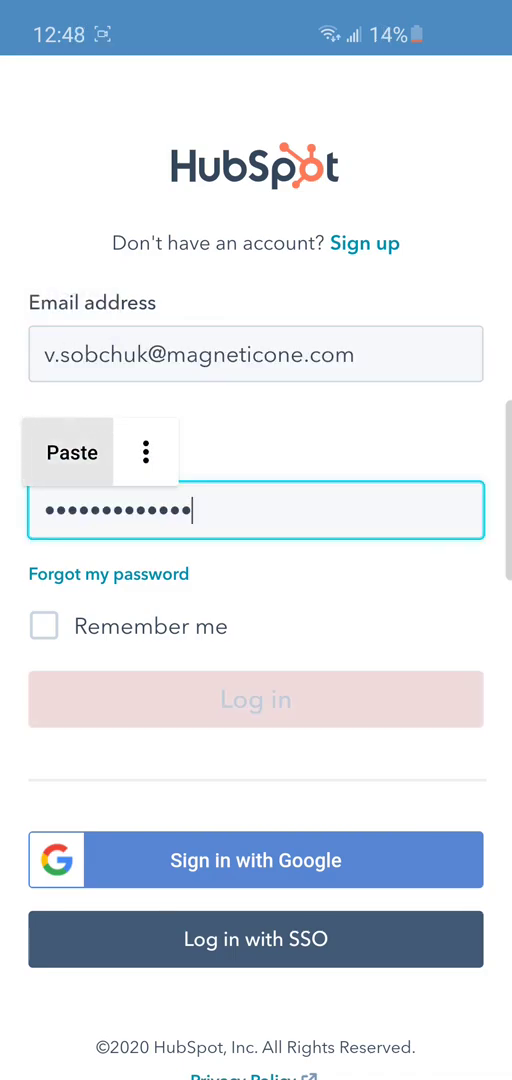
pyautogui.click(255, 699)
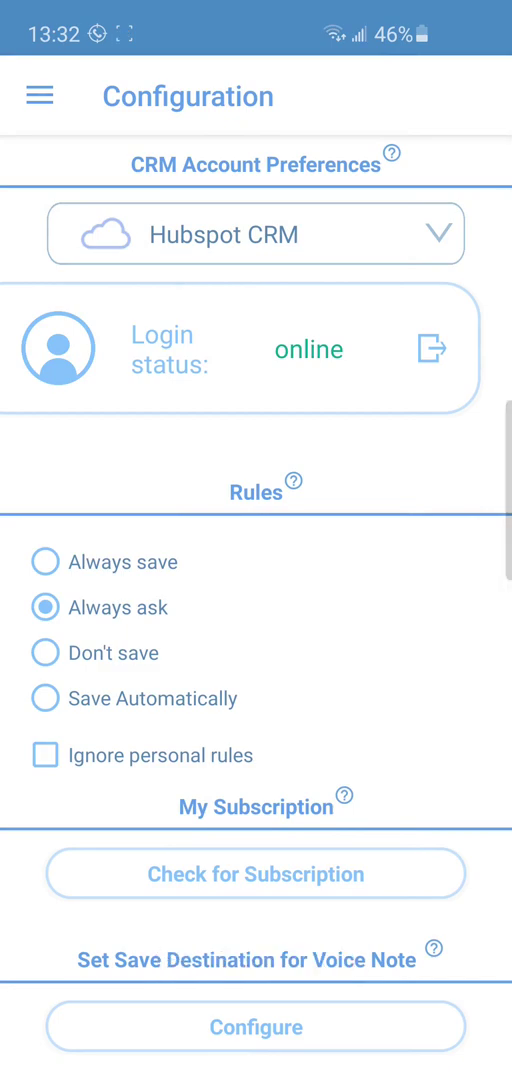
pyautogui.scroll(-3, 256, 600)
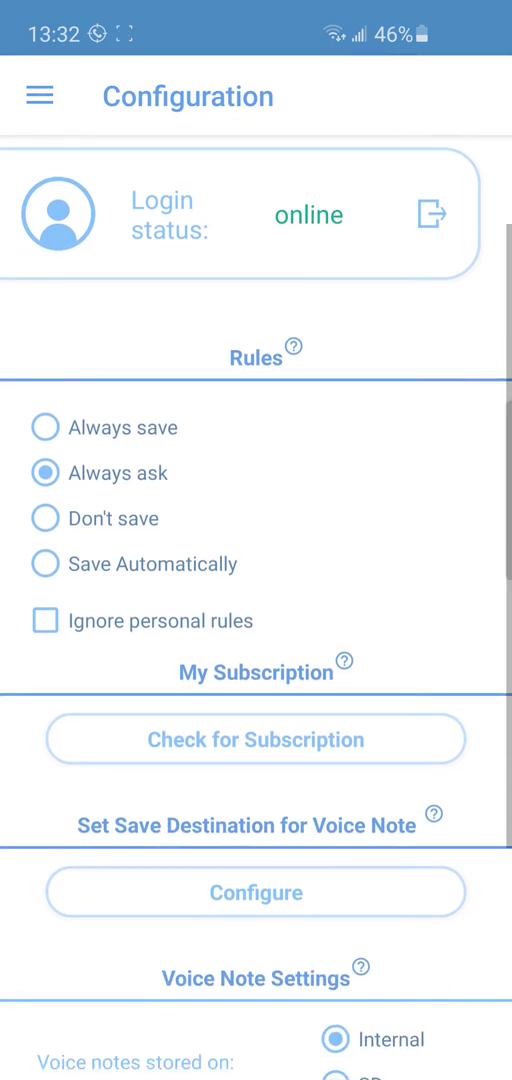
# Step: In Billing, select the 1 month plan and preview its Google Play subscription offer
pyautogui.click(256, 739)
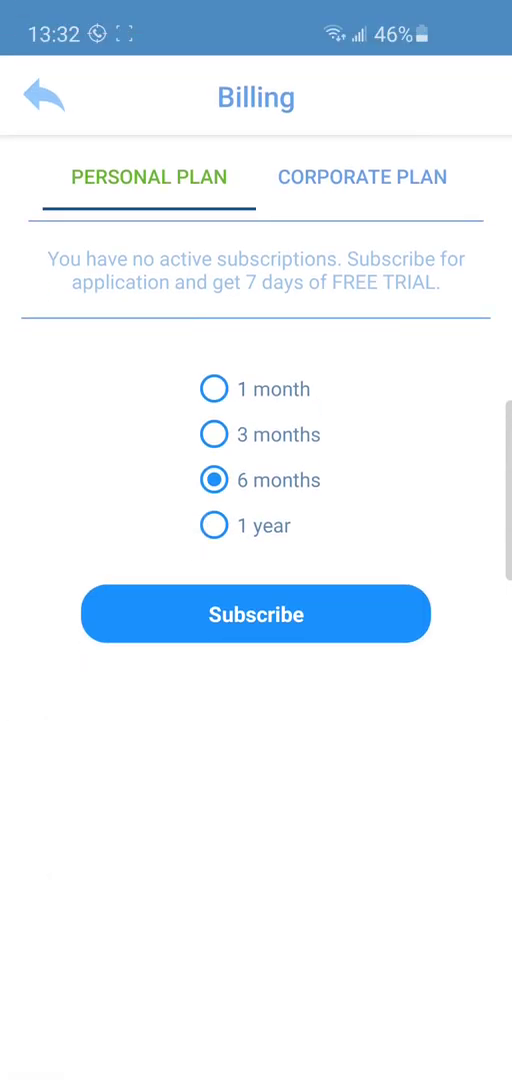
pyautogui.click(214, 525)
pyautogui.click(214, 434)
pyautogui.click(214, 388)
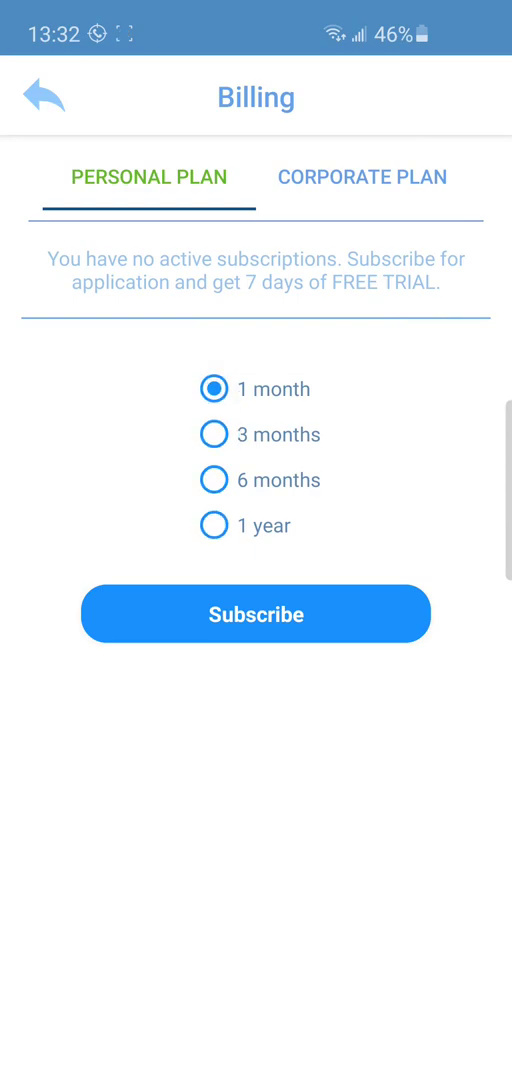
pyautogui.click(256, 614)
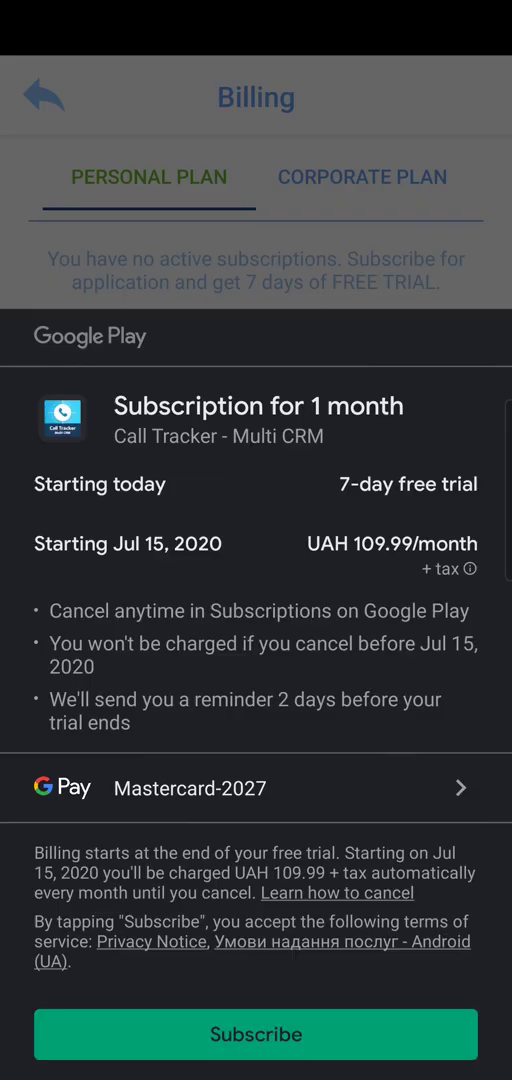
pyautogui.click(256, 200)
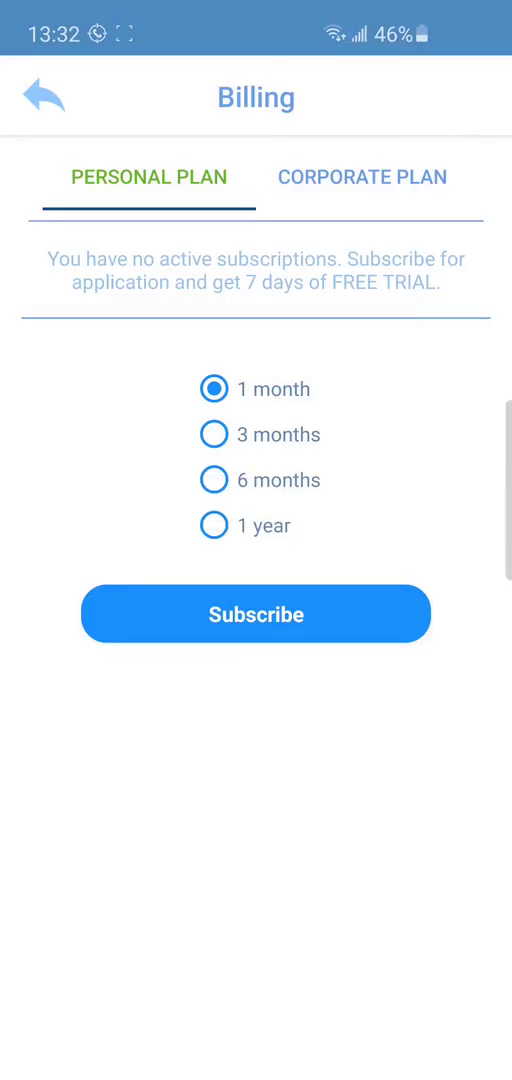
# Step: Preview the 1 year subscription offer, then switch to the Corporate Plan options
pyautogui.click(214, 526)
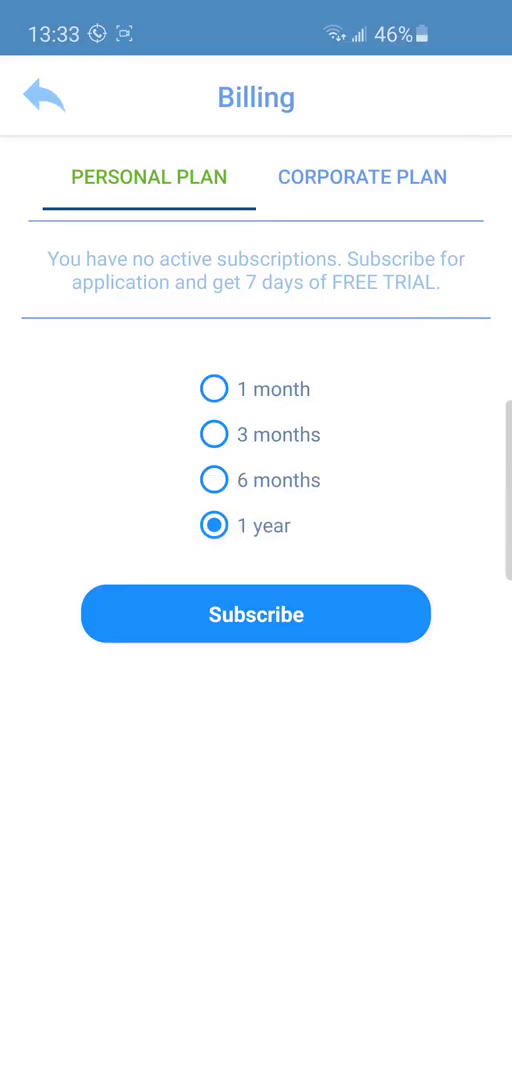
pyautogui.click(256, 614)
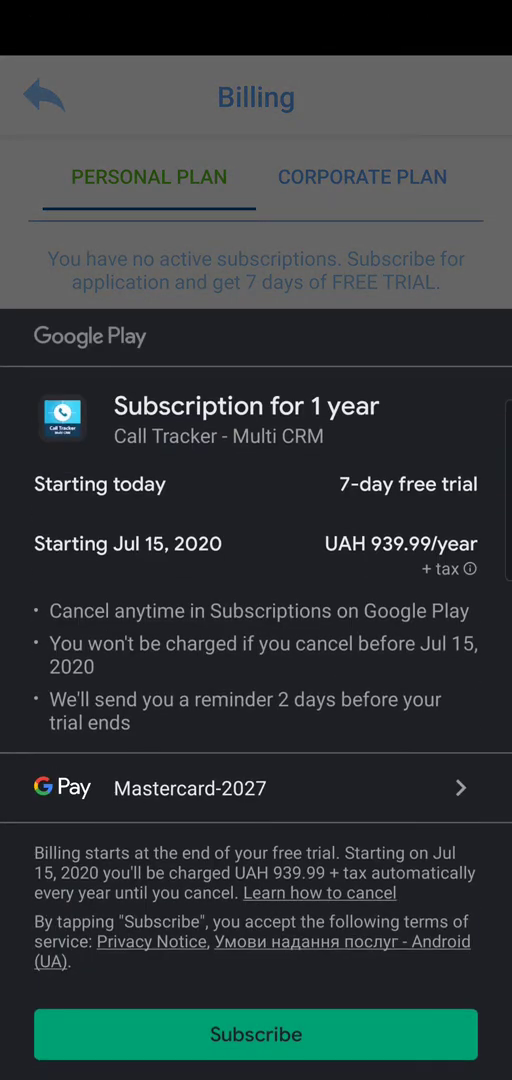
pyautogui.click(256, 200)
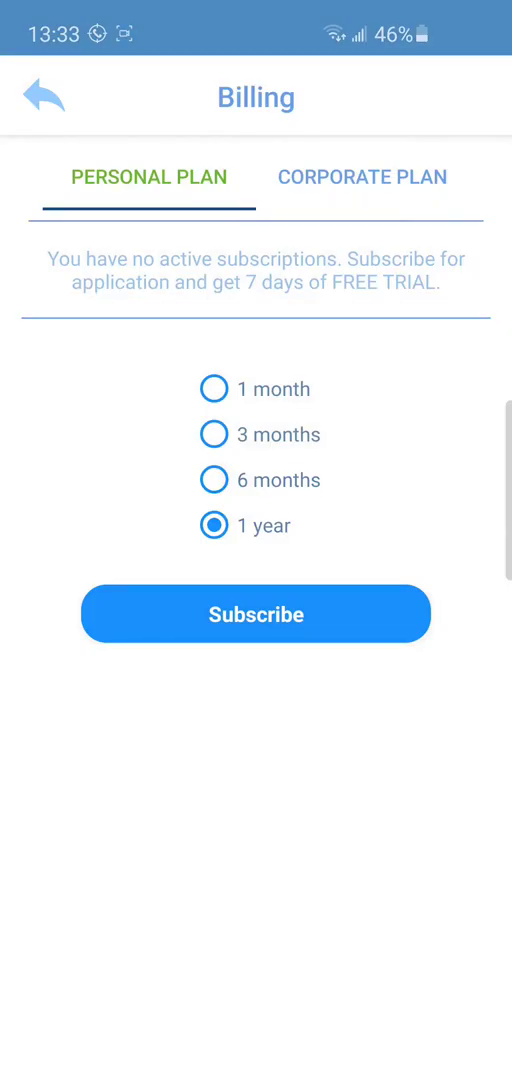
pyautogui.click(214, 389)
pyautogui.click(362, 177)
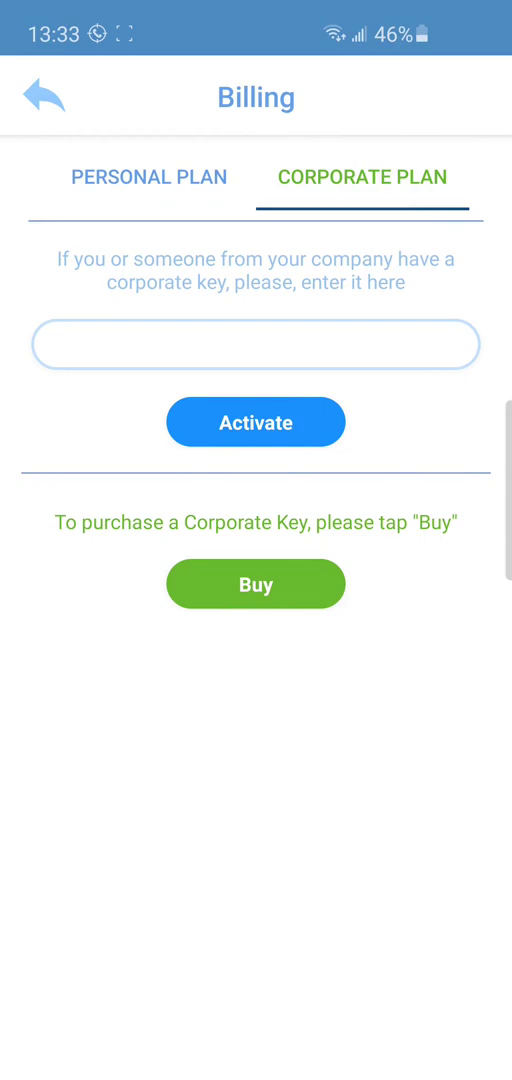
# Step: Paste and activate the corporate key, check its active status, and return to Configuration
pyautogui.click(60, 344)
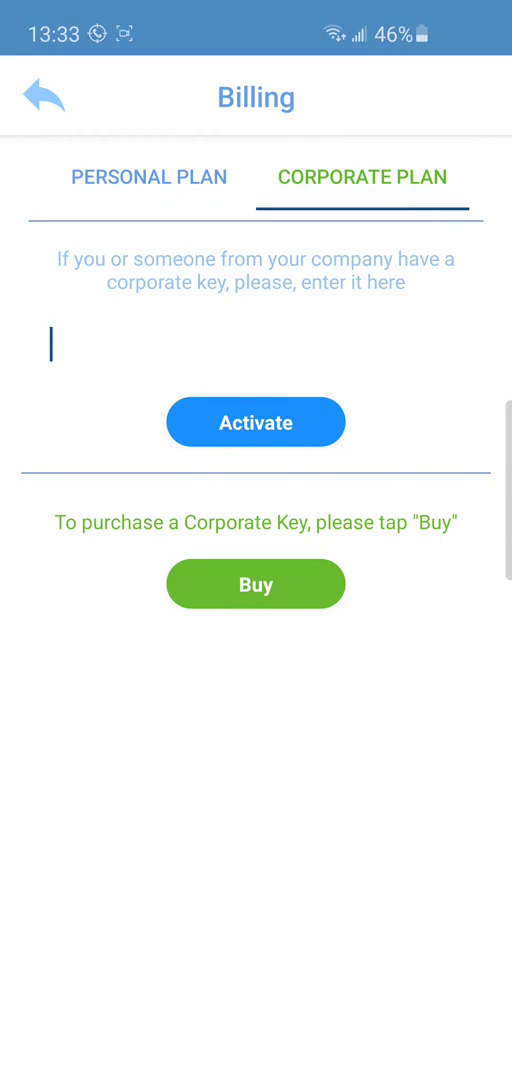
pyautogui.click(72, 282)
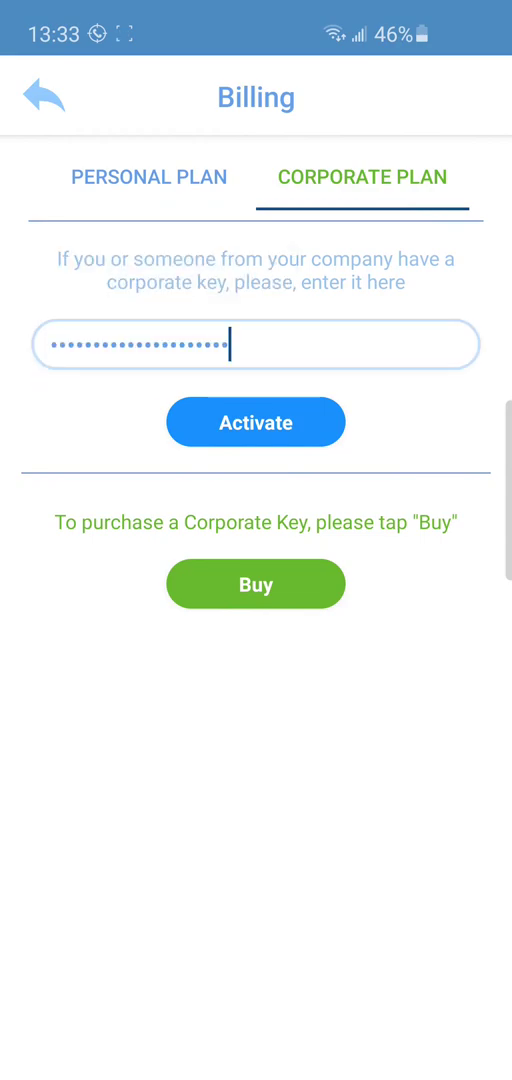
pyautogui.click(256, 422)
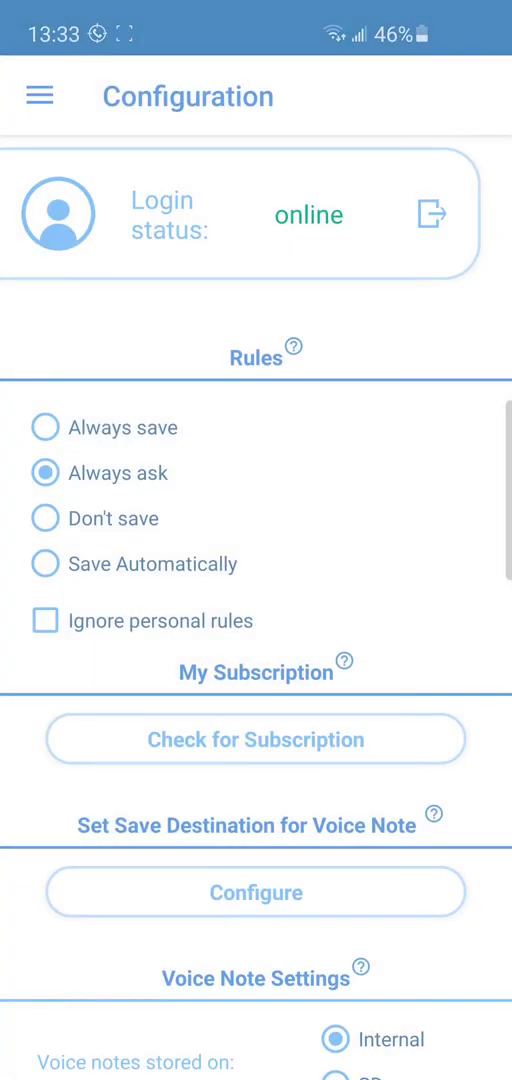
pyautogui.click(256, 739)
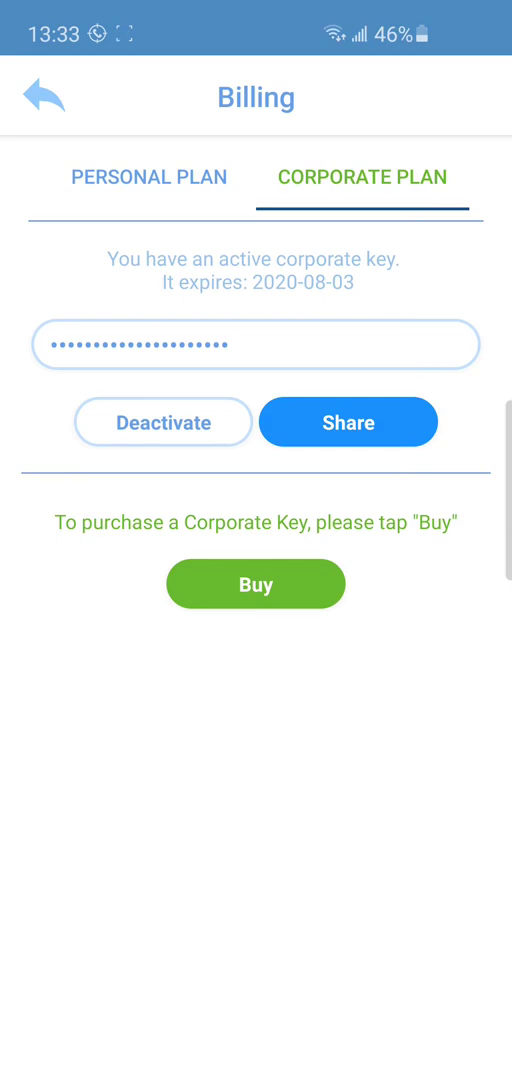
pyautogui.click(43, 96)
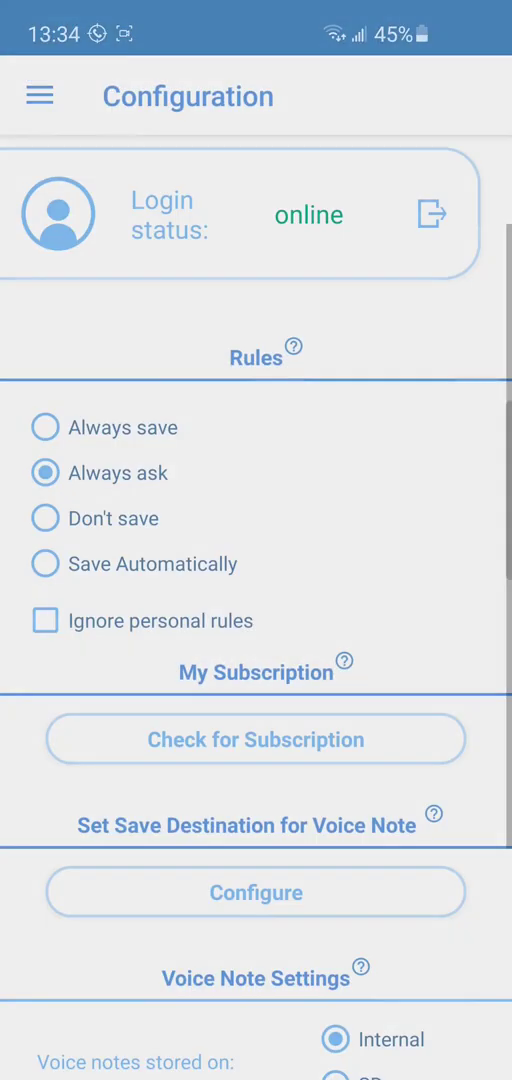
pyautogui.scroll(-5, 256, 600)
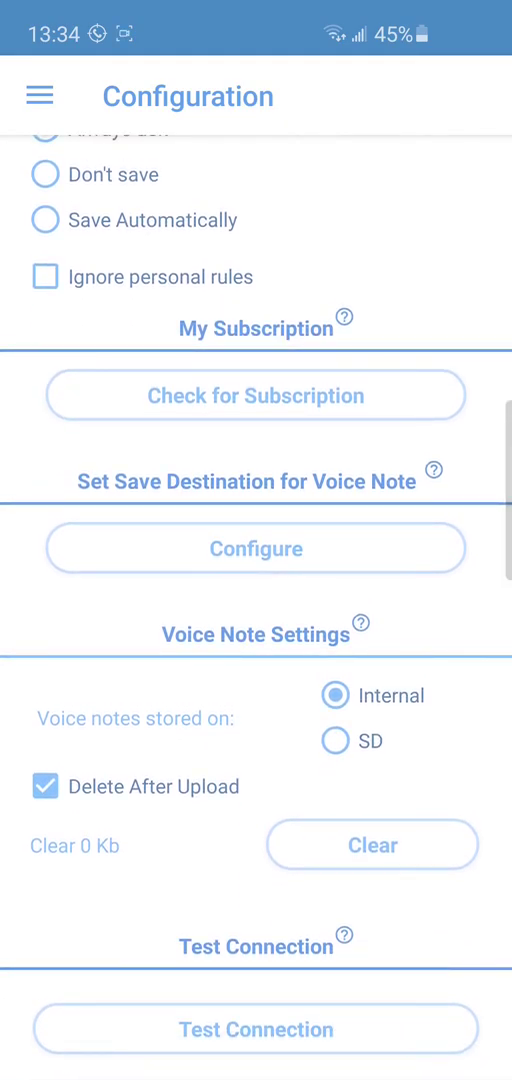
pyautogui.click(256, 541)
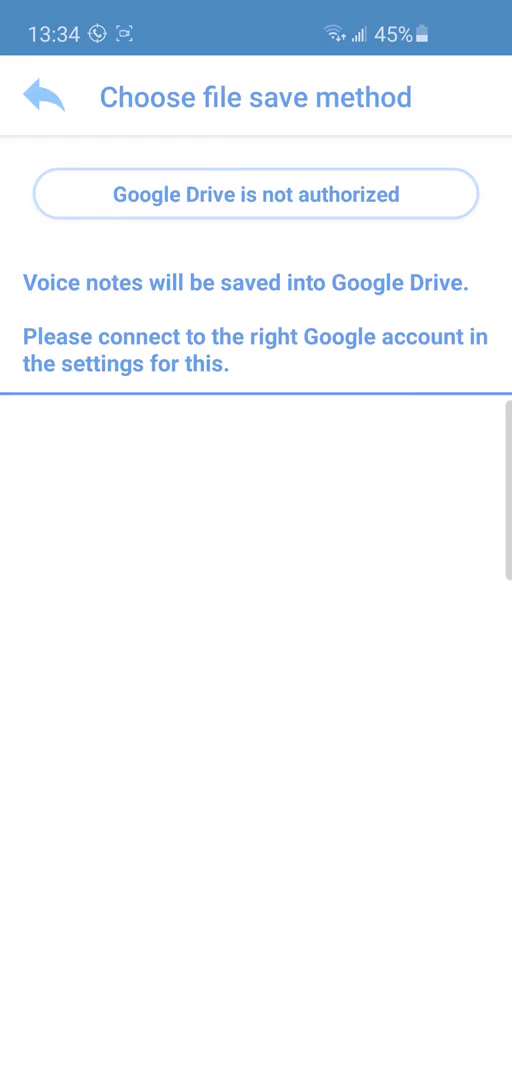
pyautogui.press('Escape')
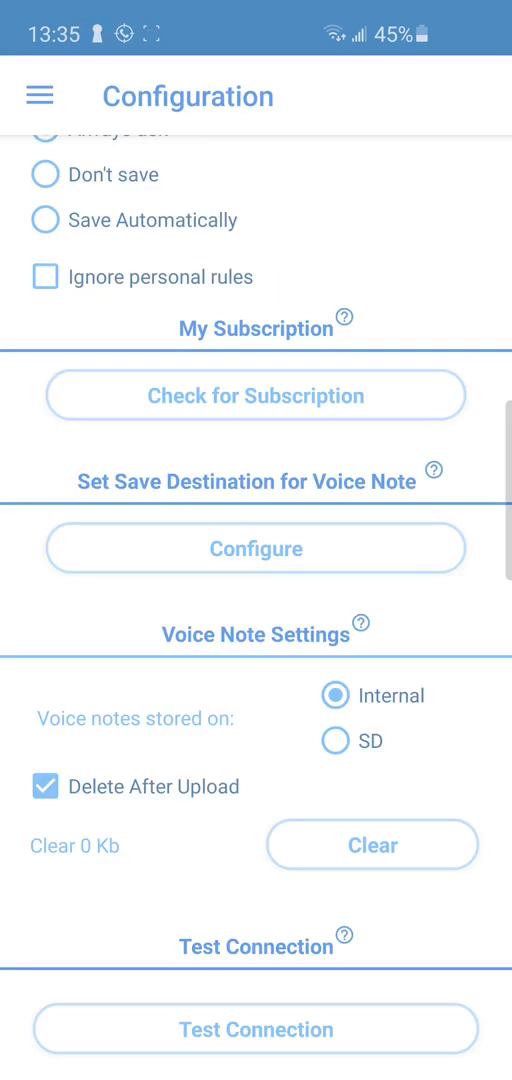
pyautogui.scroll(-1, 256, 600)
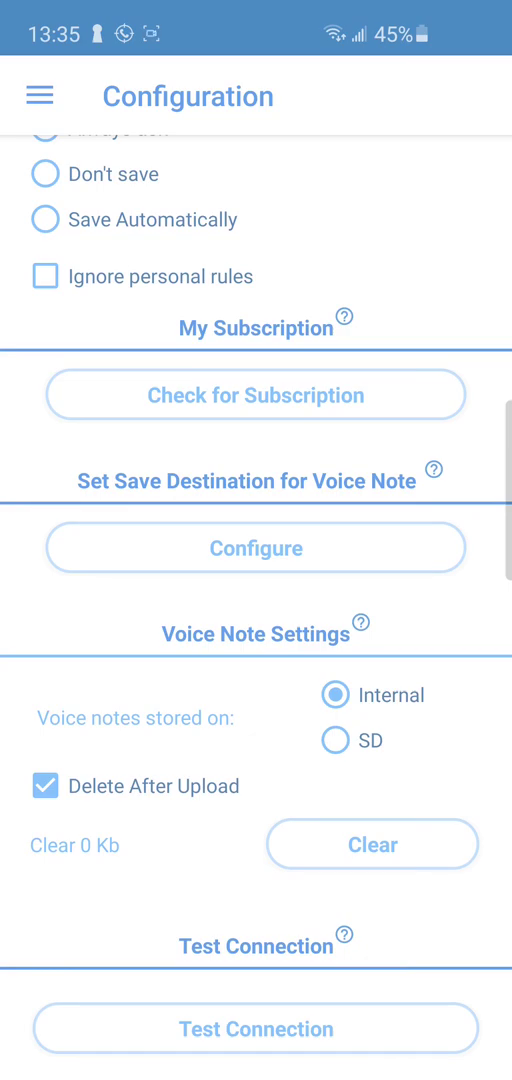
pyautogui.click(335, 740)
pyautogui.click(335, 694)
pyautogui.click(45, 786)
pyautogui.click(45, 786)
pyautogui.scroll(-1, 256, 900)
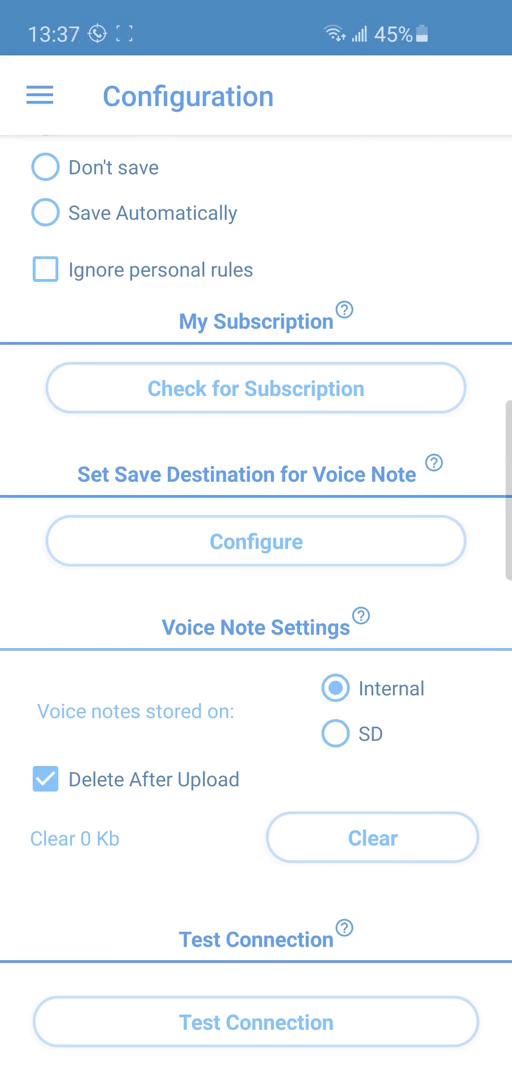
pyautogui.click(256, 1021)
# Step: Run the connection test, confirming CRM and Google Drive both connect, and return to settings
pyautogui.click(256, 607)
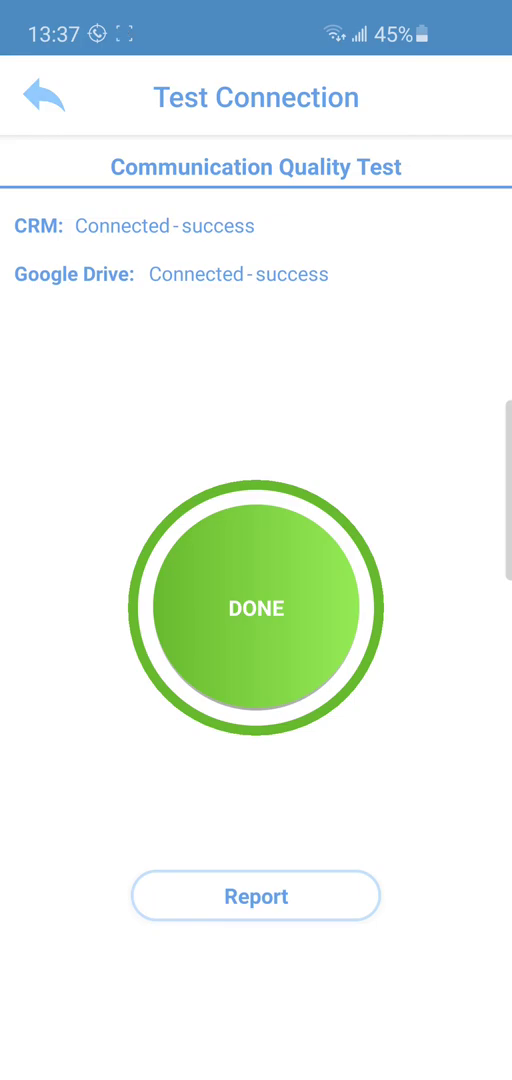
pyautogui.click(256, 607)
pyautogui.scroll(5, 256, 540)
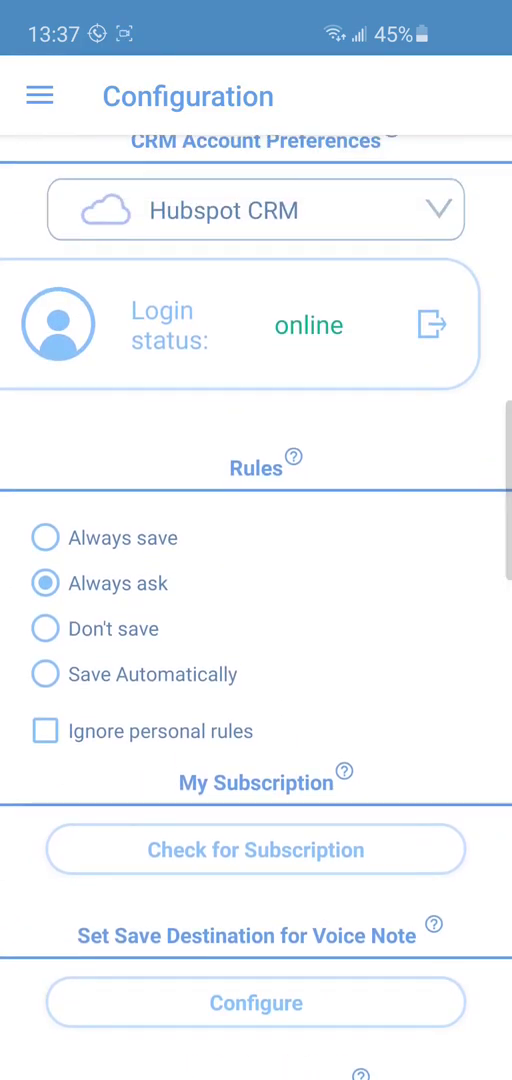
# Step: Try the save rule options and ignore-personal-rules toggle, ending back on Always ask
pyautogui.click(45, 538)
pyautogui.click(45, 629)
pyautogui.click(45, 674)
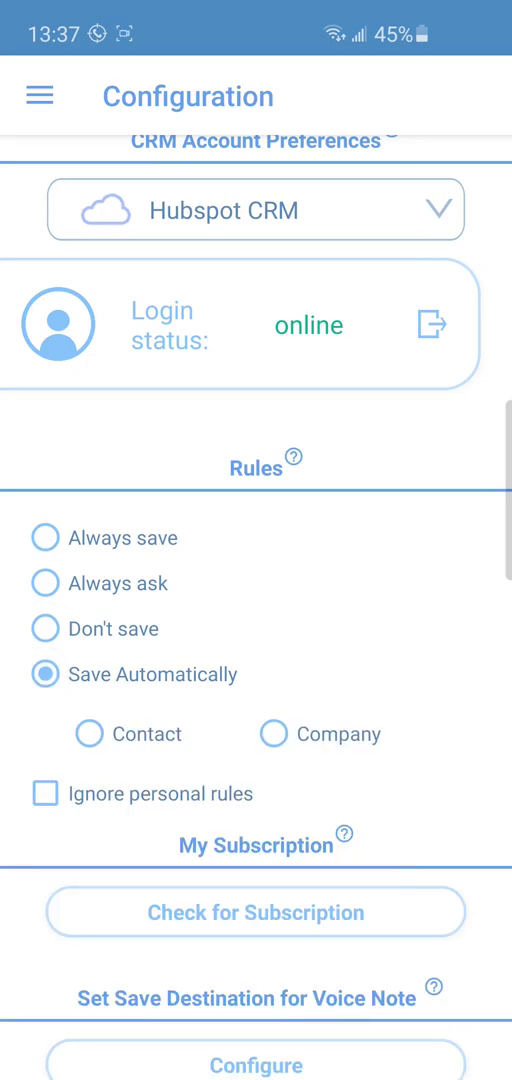
pyautogui.click(45, 793)
pyautogui.click(45, 793)
pyautogui.click(45, 629)
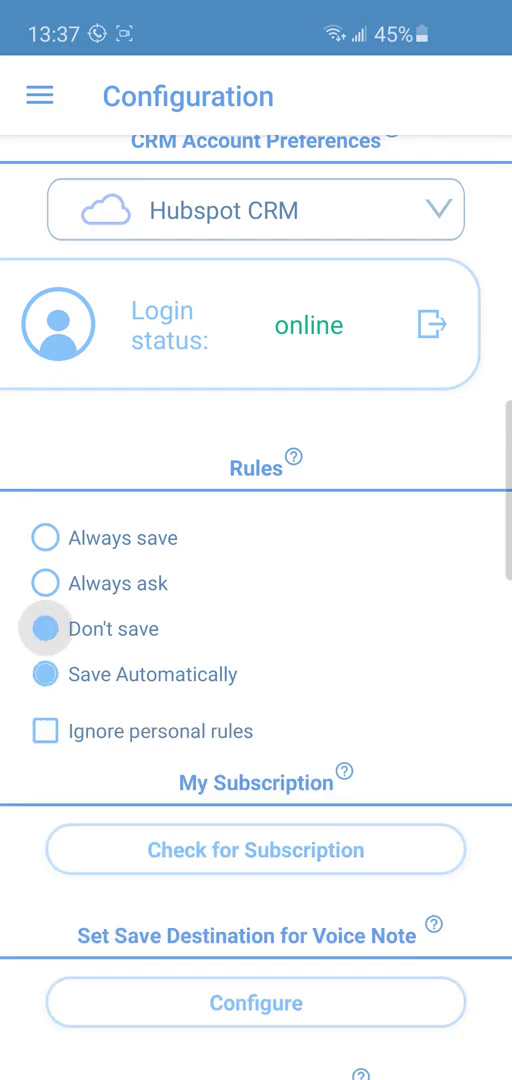
pyautogui.click(45, 583)
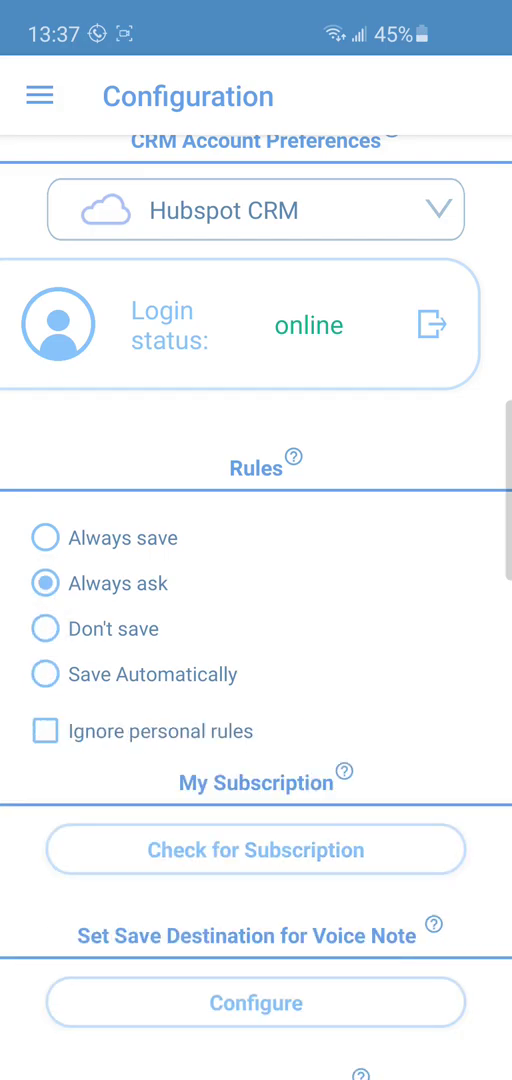
# Step: Add a Don't save rule for number 123123123 in the Rules section
pyautogui.click(39, 96)
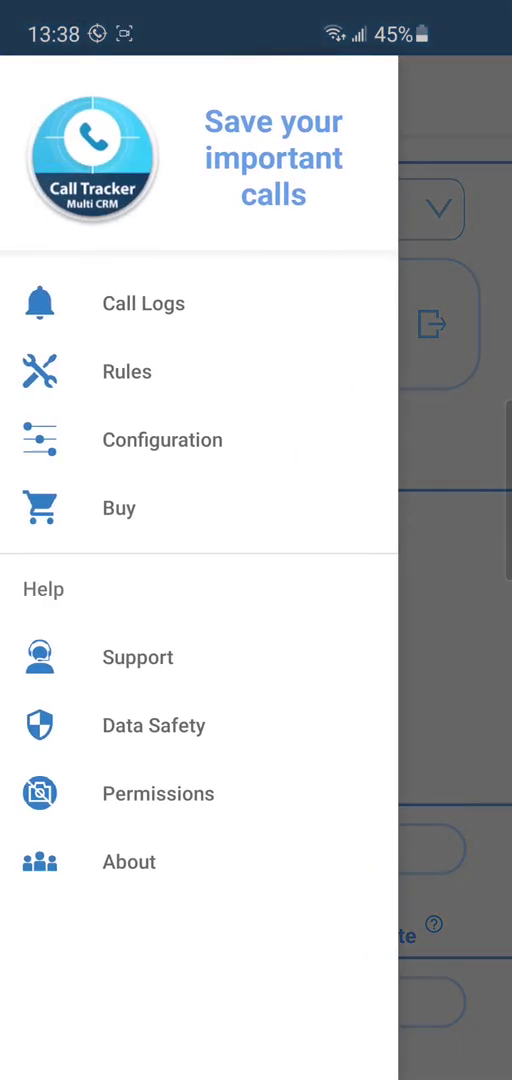
pyautogui.click(127, 371)
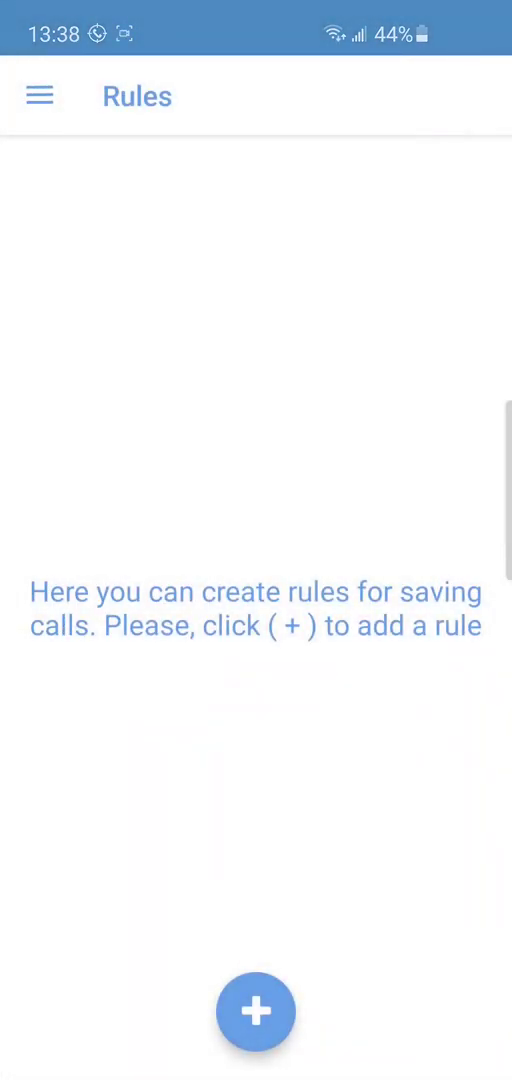
pyautogui.click(256, 1011)
pyautogui.click(242, 527)
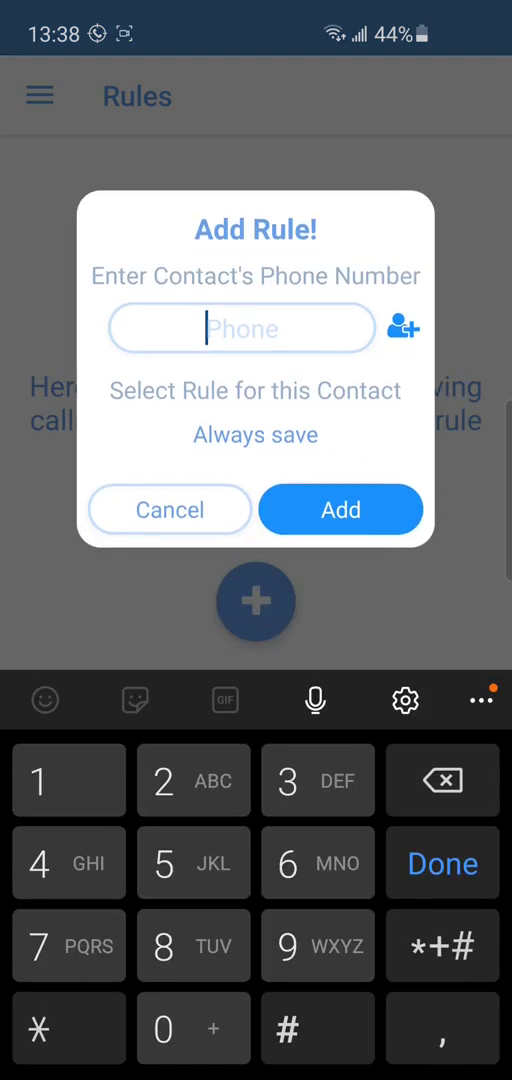
pyautogui.write('123123')
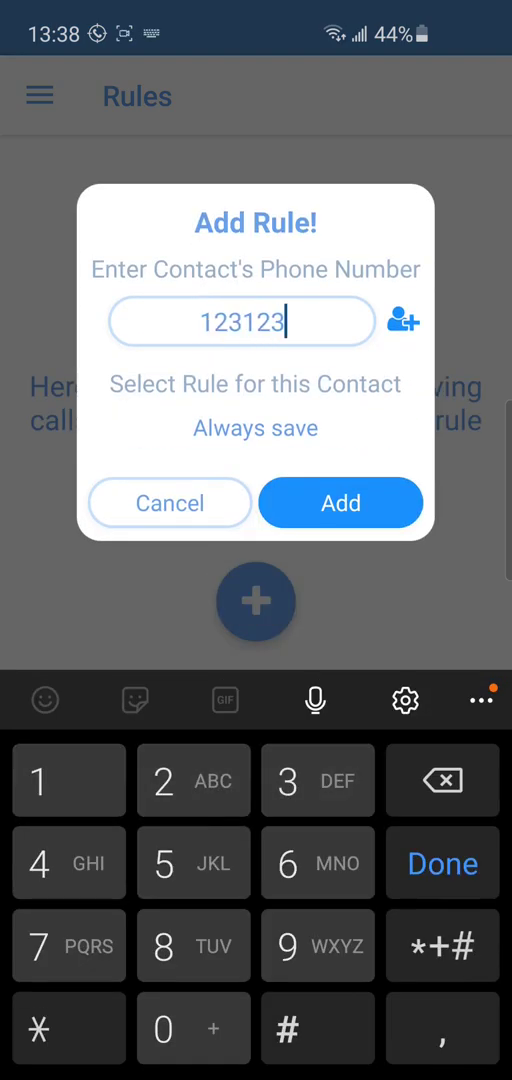
pyautogui.write('123')
pyautogui.click(255, 428)
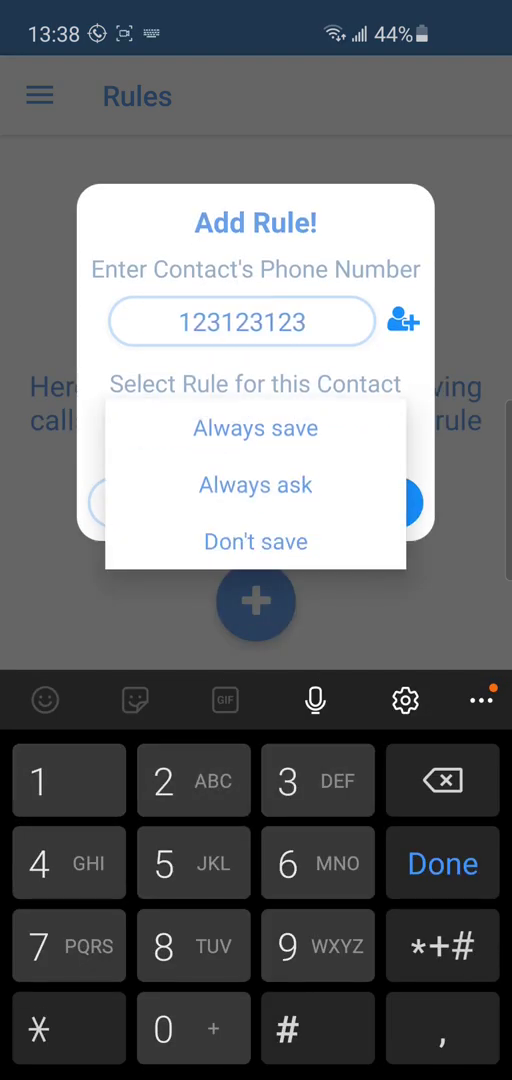
pyautogui.click(255, 541)
pyautogui.click(340, 503)
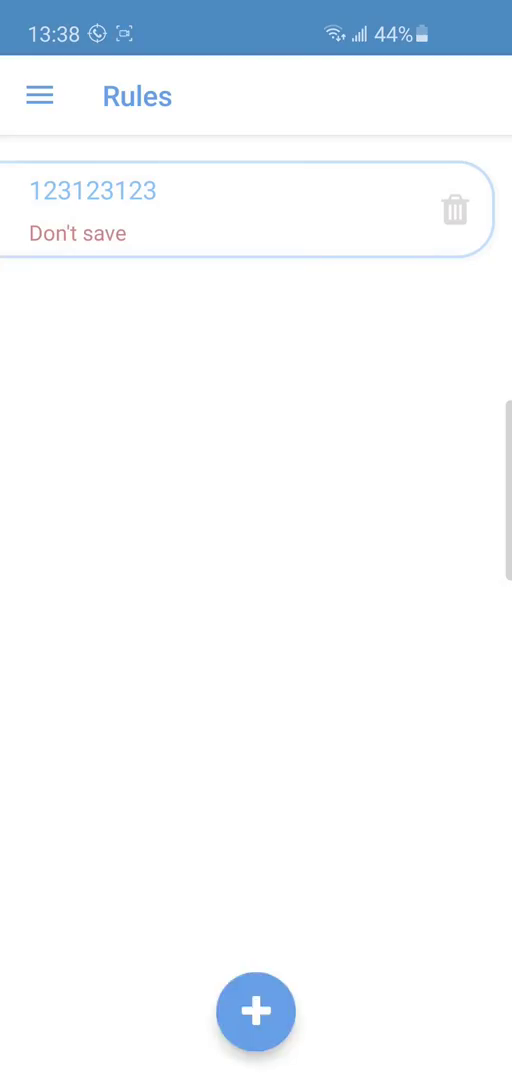
# Step: Delete the 123123123 rule and go to Call History
pyautogui.click(455, 208)
pyautogui.click(433, 640)
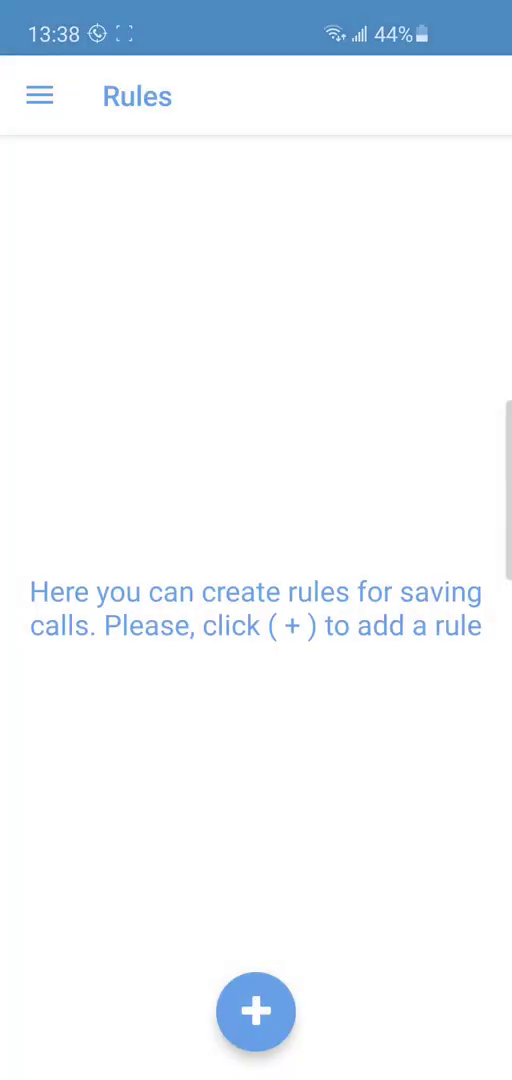
pyautogui.click(39, 95)
pyautogui.click(143, 303)
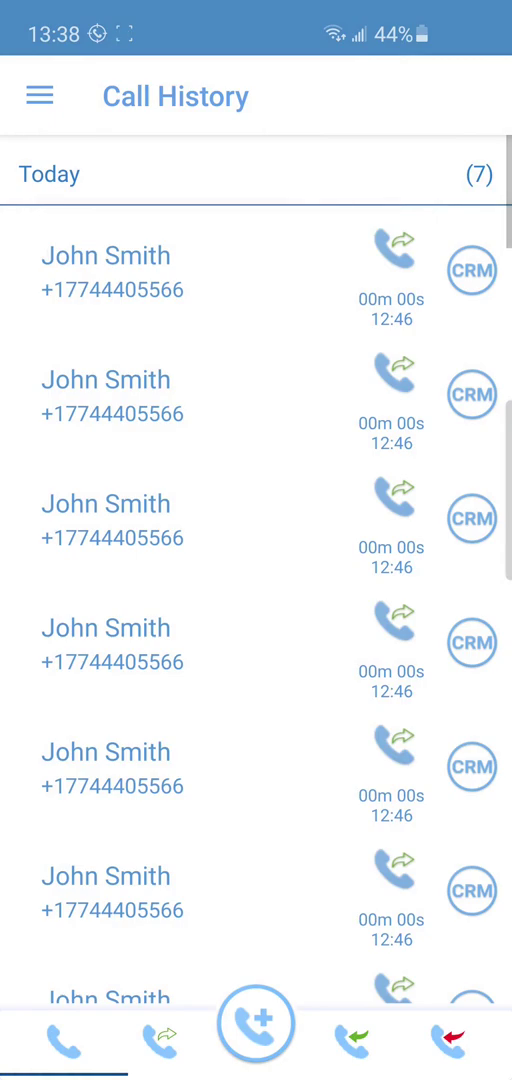
# Step: Start a call log, pick John Smith and begin creating a new duplicate contact from the caller
pyautogui.click(180, 272)
pyautogui.click(180, 185)
pyautogui.click(86, 262)
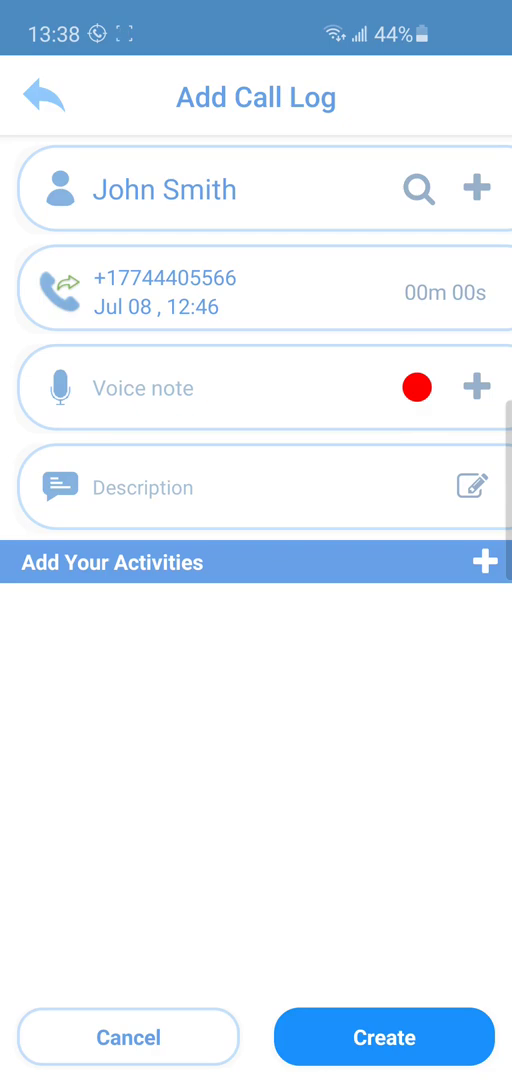
pyautogui.click(384, 1037)
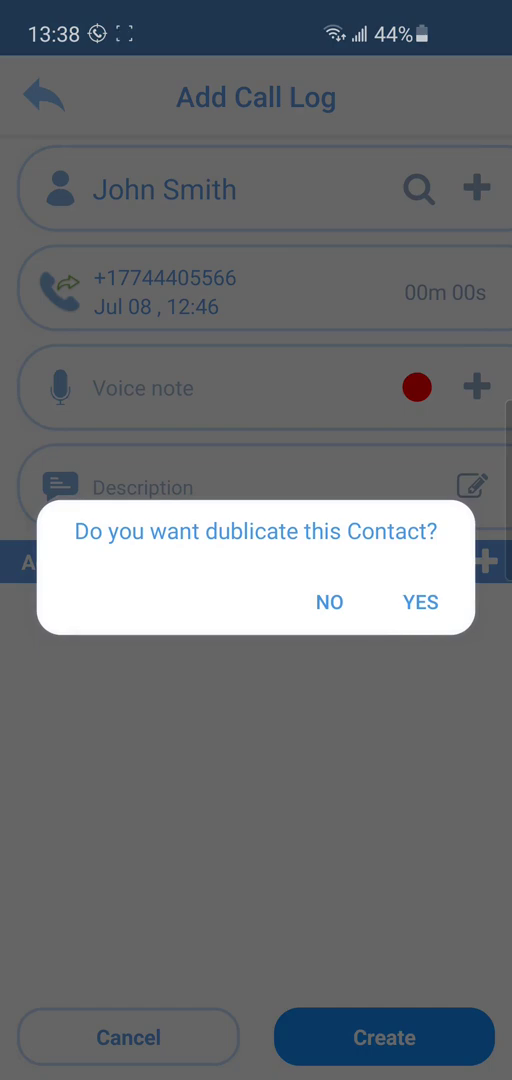
pyautogui.click(420, 601)
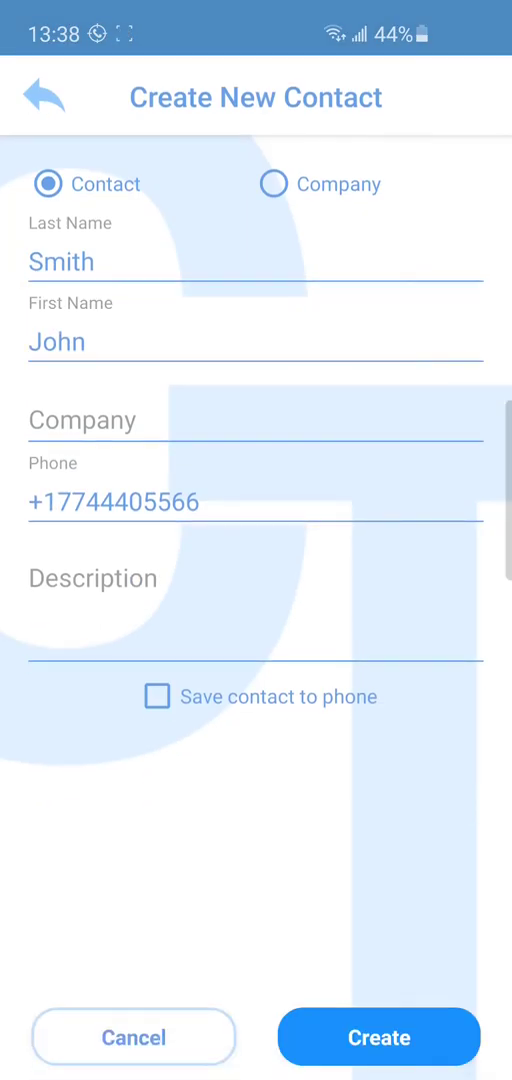
# Step: Keep the record as a contact, add the description 'great' and create John Smith for the call log
pyautogui.click(273, 184)
pyautogui.click(48, 184)
pyautogui.click(157, 696)
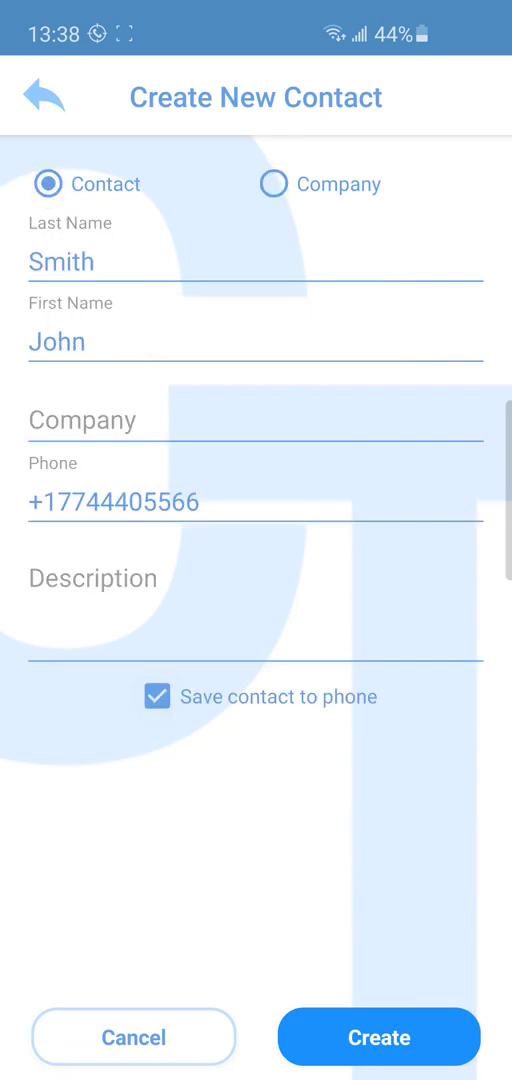
pyautogui.click(157, 696)
pyautogui.click(256, 578)
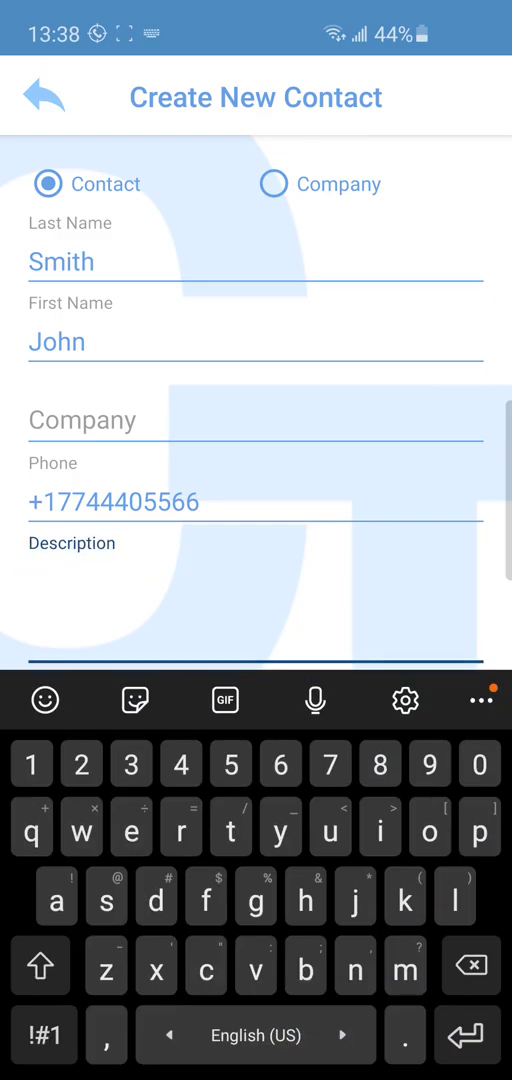
pyautogui.write('great')
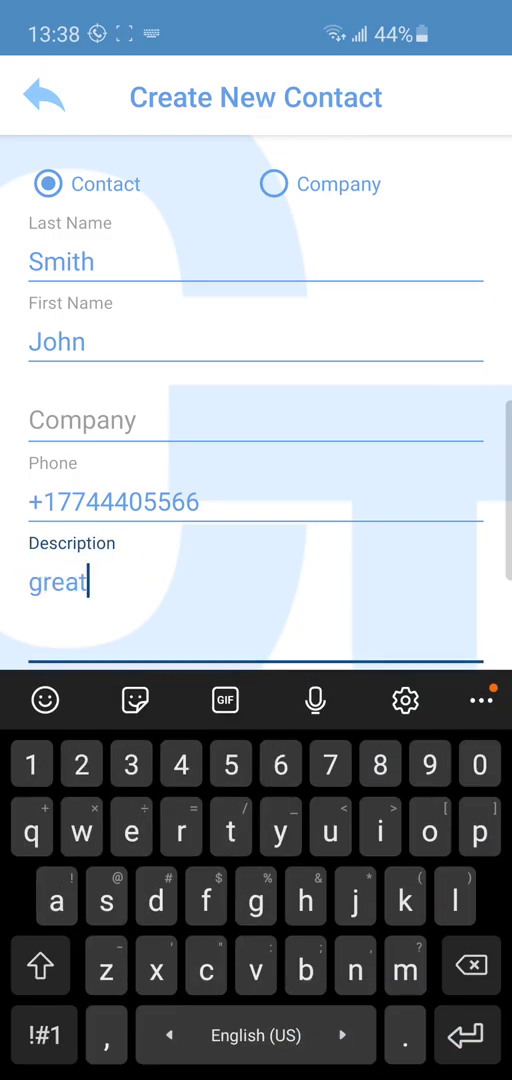
pyautogui.press('Escape')
pyautogui.click(383, 1037)
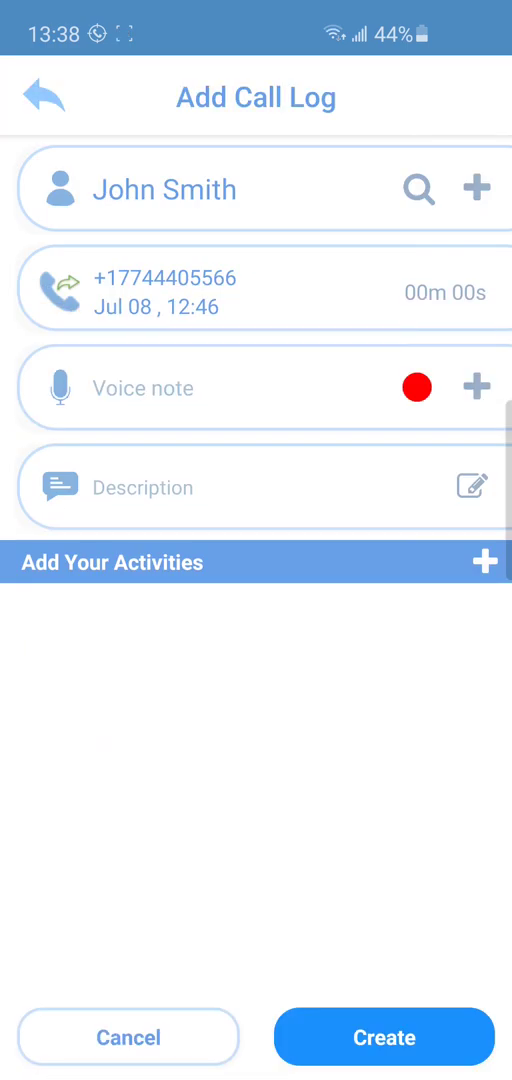
pyautogui.click(240, 487)
pyautogui.click(256, 530)
pyautogui.write('call')
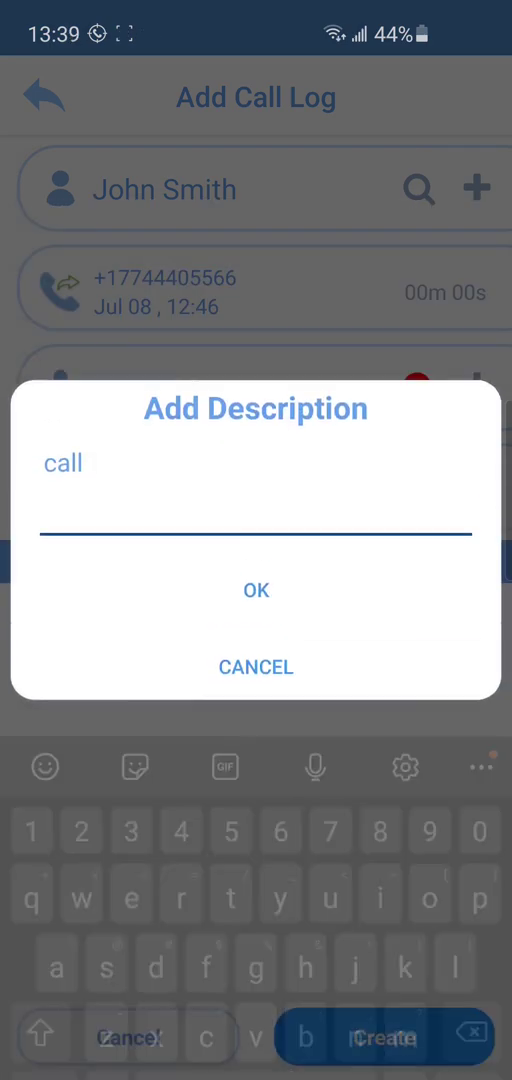
pyautogui.click(256, 489)
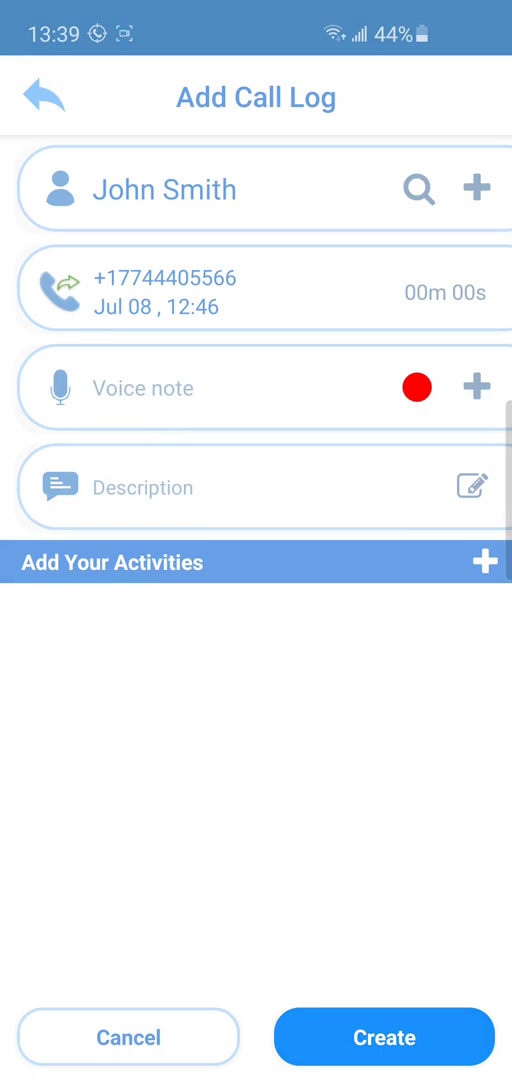
pyautogui.click(484, 562)
# Step: Add a Call activity with time 16:39 and due date July 16
pyautogui.click(433, 708)
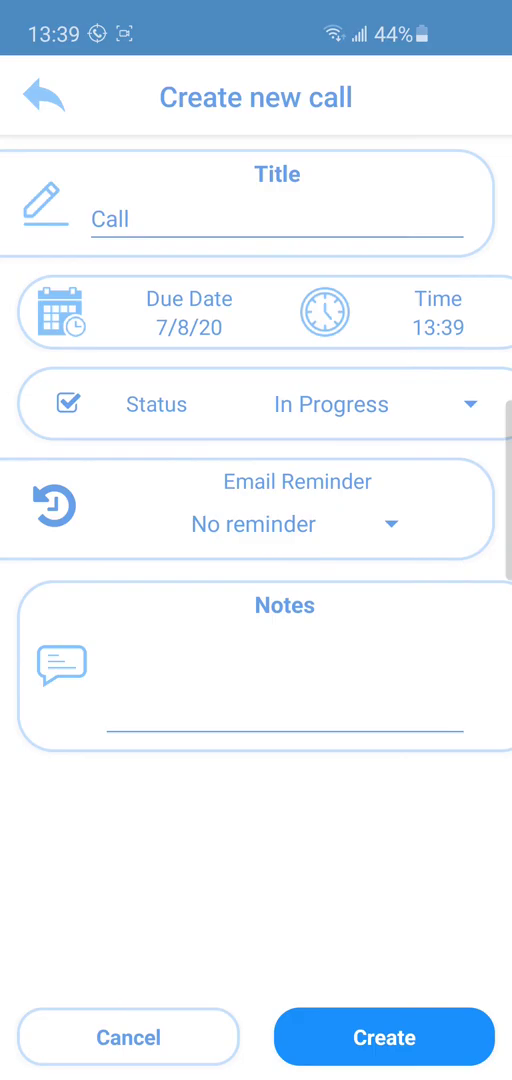
pyautogui.click(438, 313)
pyautogui.click(388, 596)
pyautogui.click(370, 662)
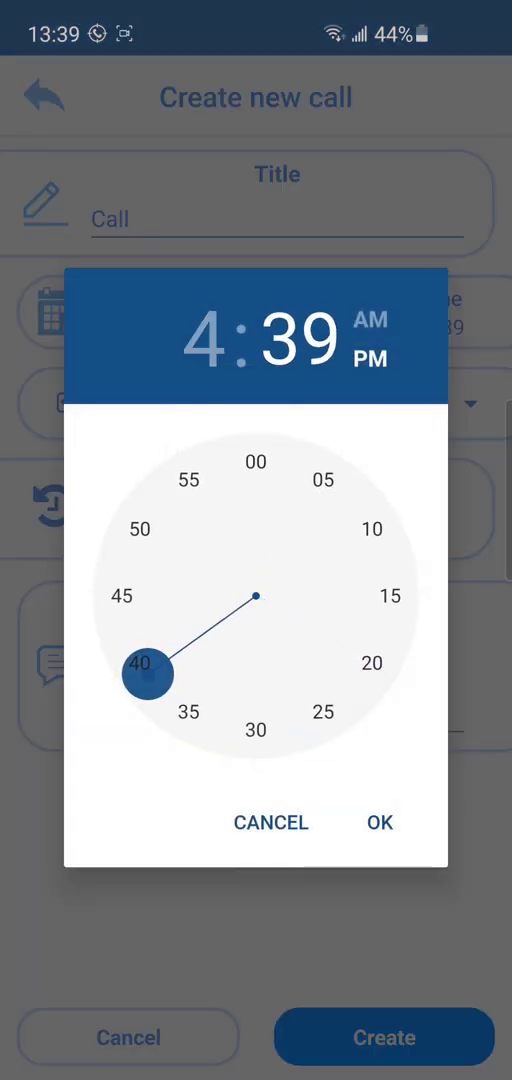
pyautogui.click(380, 822)
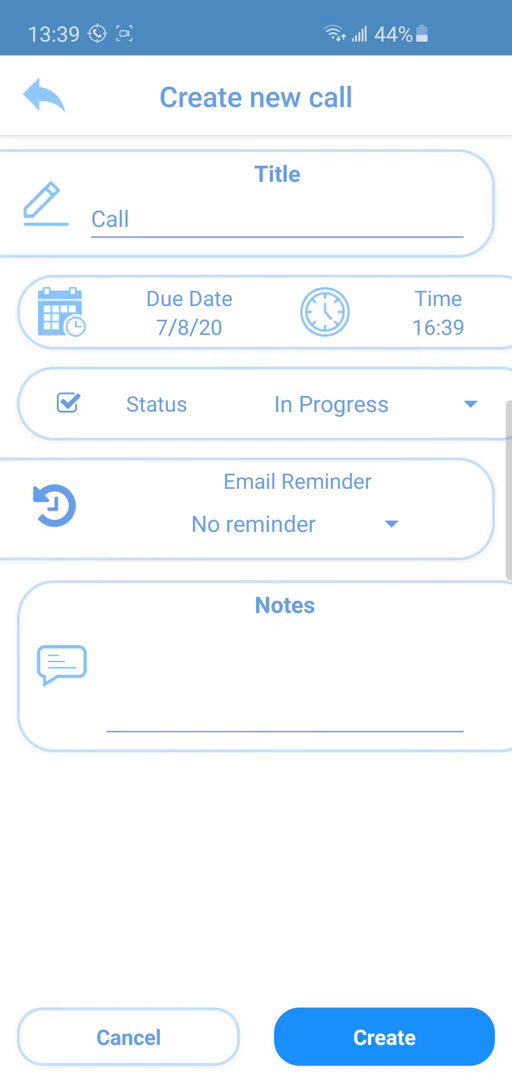
pyautogui.click(189, 312)
pyautogui.click(306, 610)
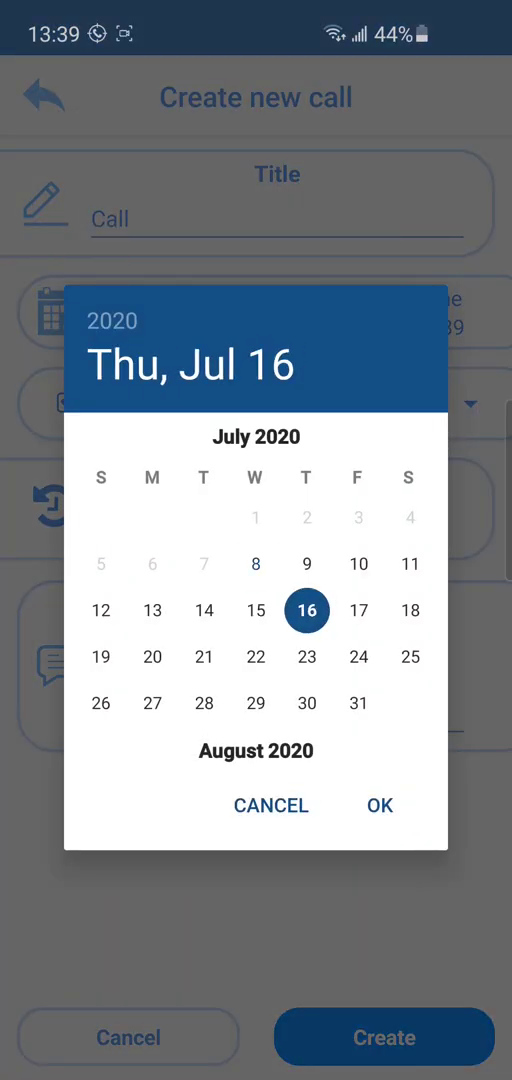
pyautogui.click(380, 805)
# Step: Leave the email reminder off, write the note 'call' and create the activity
pyautogui.click(391, 523)
pyautogui.click(297, 751)
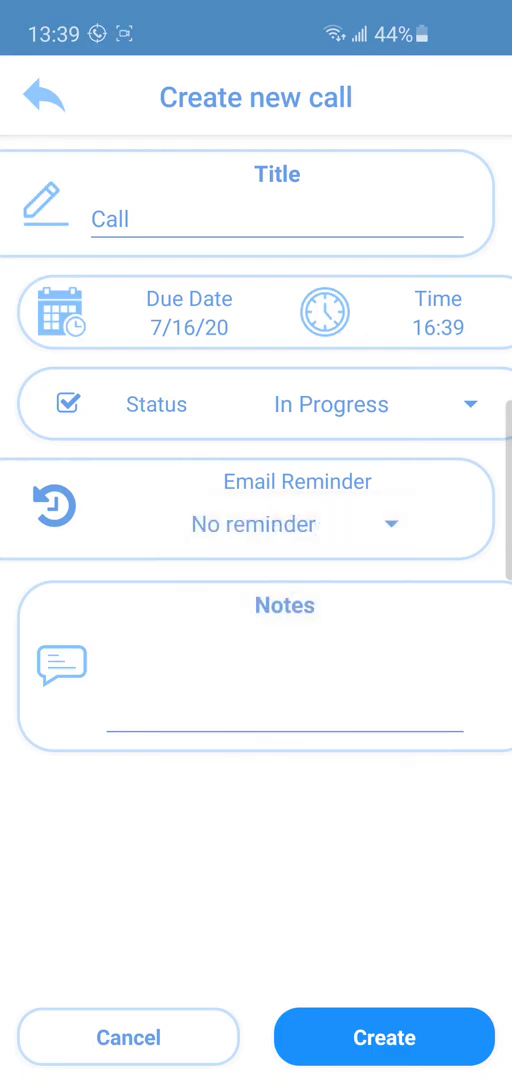
pyautogui.click(284, 700)
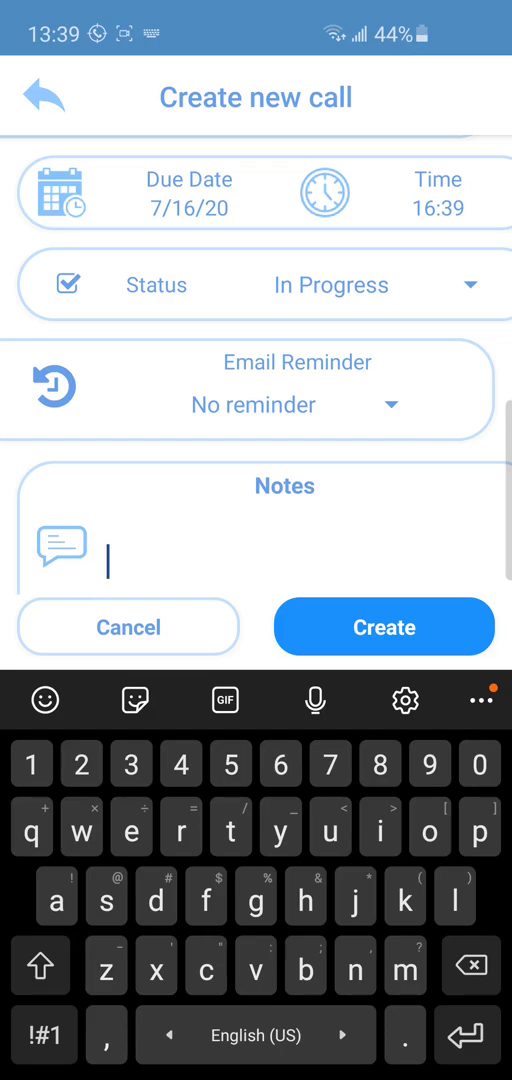
pyautogui.write('call')
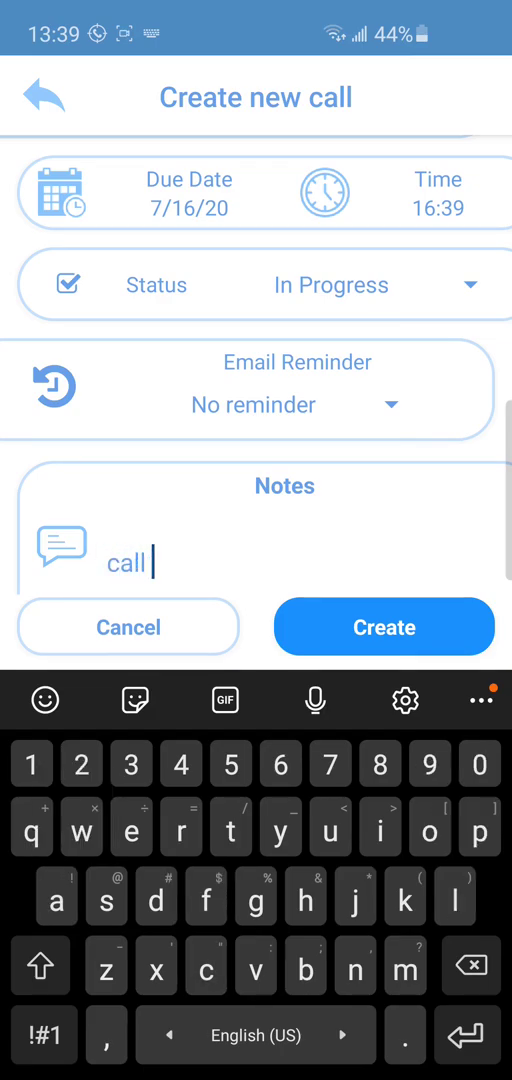
pyautogui.press('Escape')
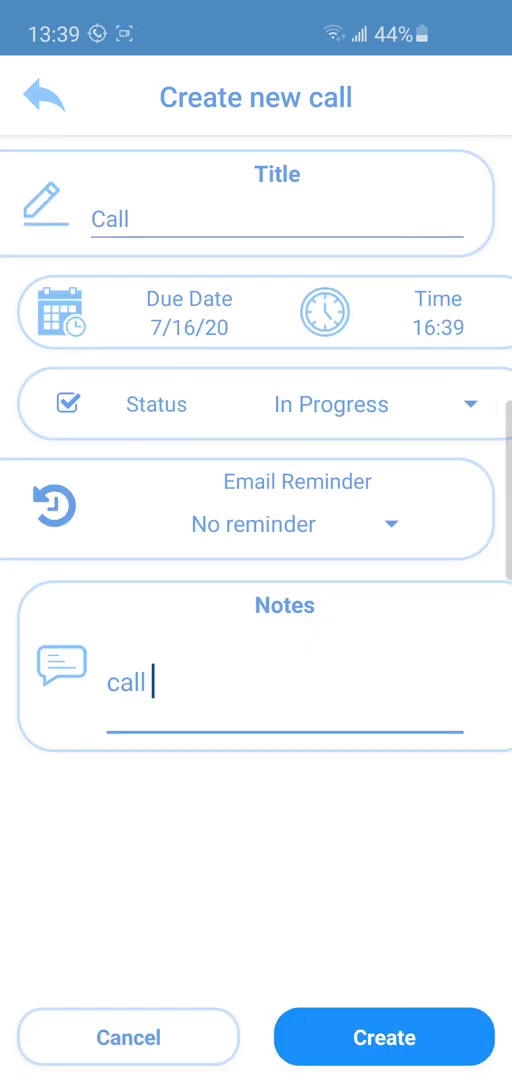
pyautogui.click(384, 1037)
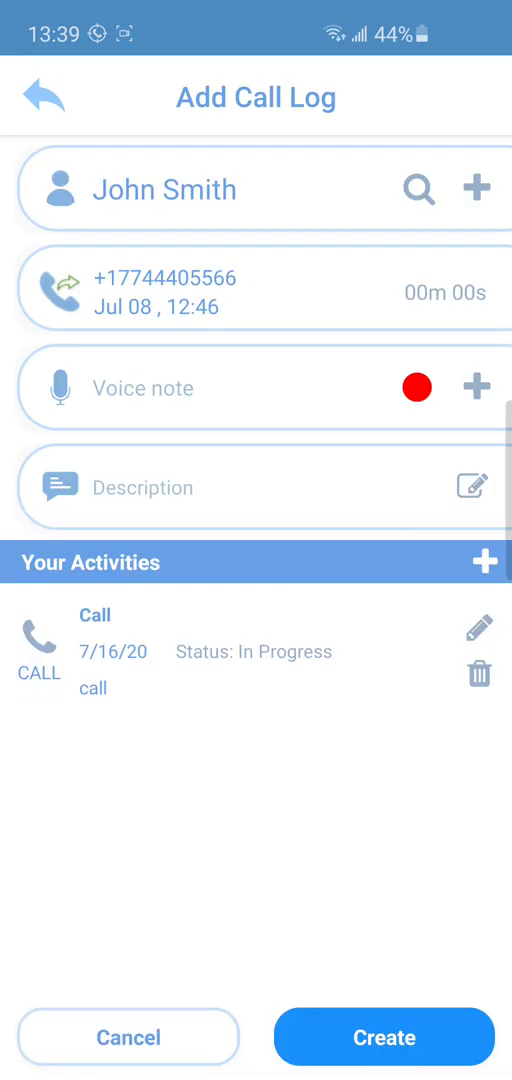
# Step: Review the activity, cancel its deletion, and create John Smith's call log in the CRM
pyautogui.click(479, 628)
pyautogui.click(43, 96)
pyautogui.click(473, 670)
pyautogui.click(350, 640)
pyautogui.click(384, 1037)
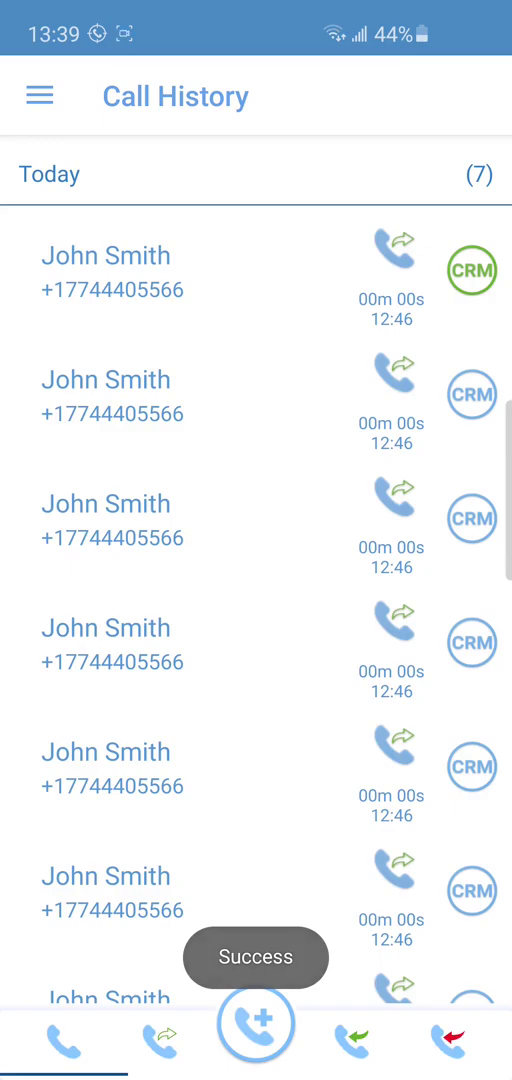
# Step: Start a support request email from the Support page and choose Gmail to compose it
pyautogui.click(39, 95)
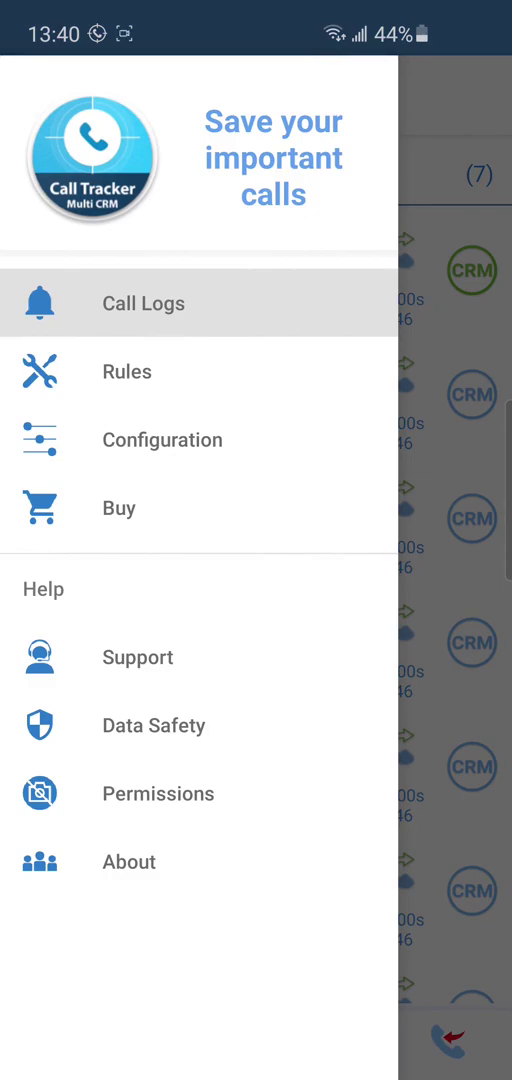
pyautogui.click(137, 657)
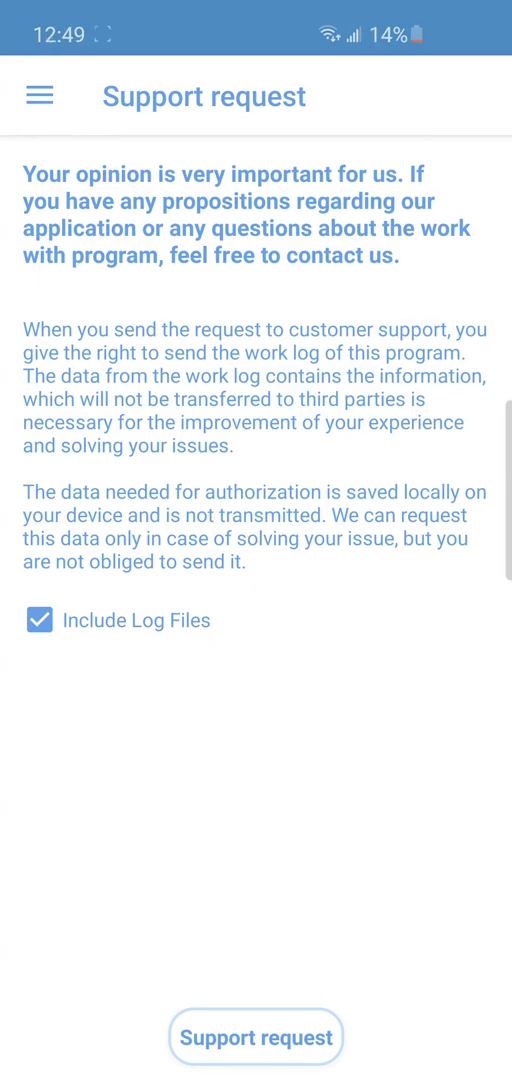
pyautogui.click(256, 1037)
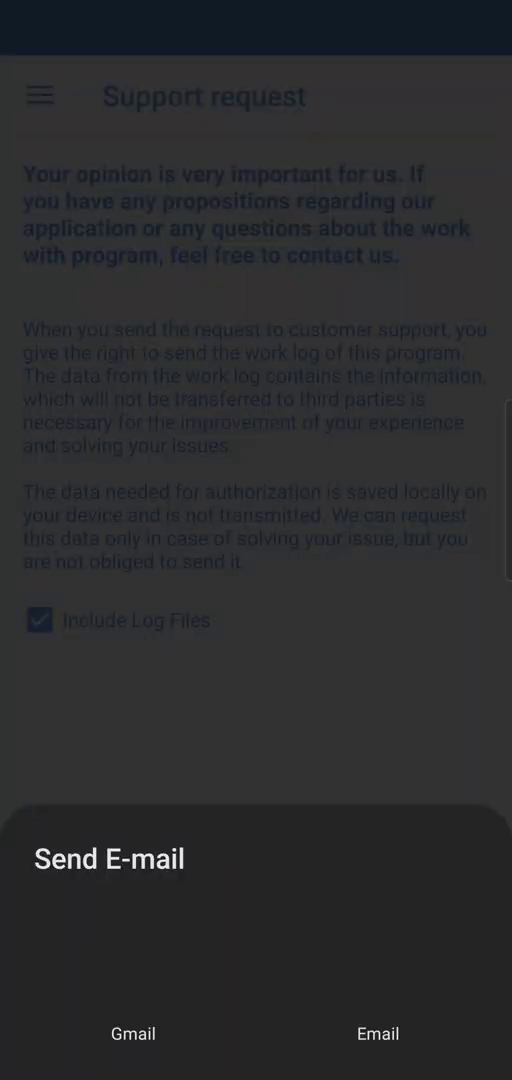
pyautogui.click(133, 1000)
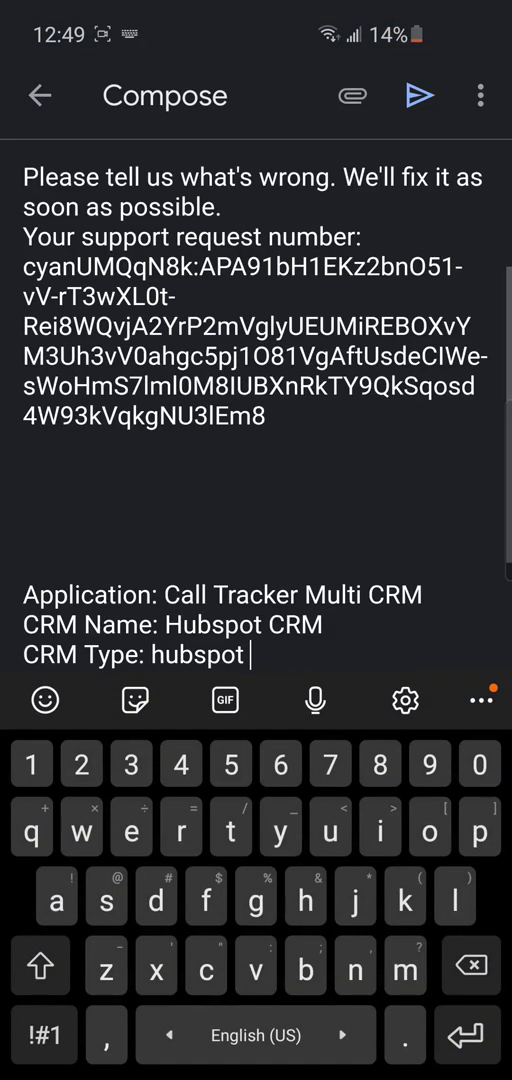
# Step: Write 'I need your help!' in the email body and send the support email
pyautogui.click(23, 508)
pyautogui.write('I need y')
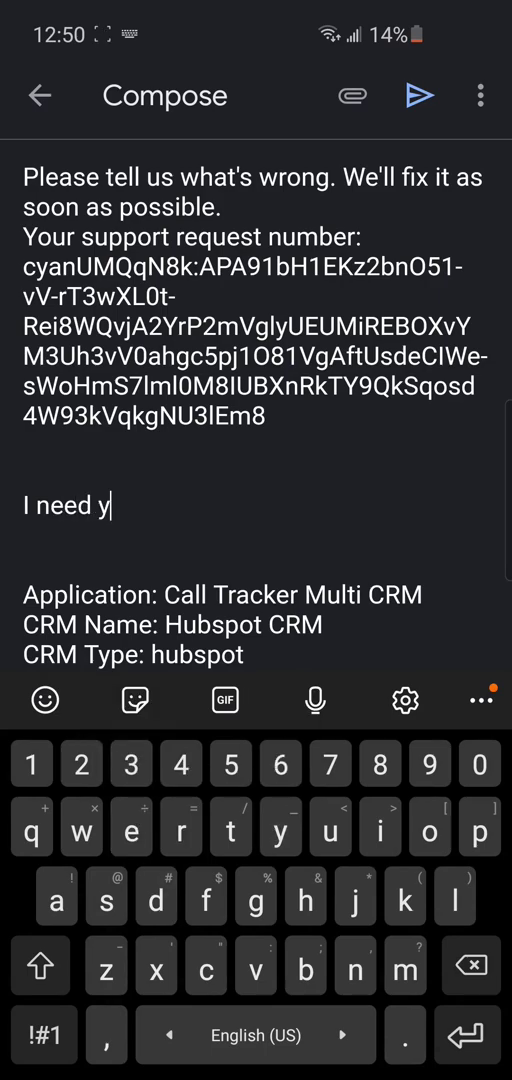
pyautogui.write('our help!')
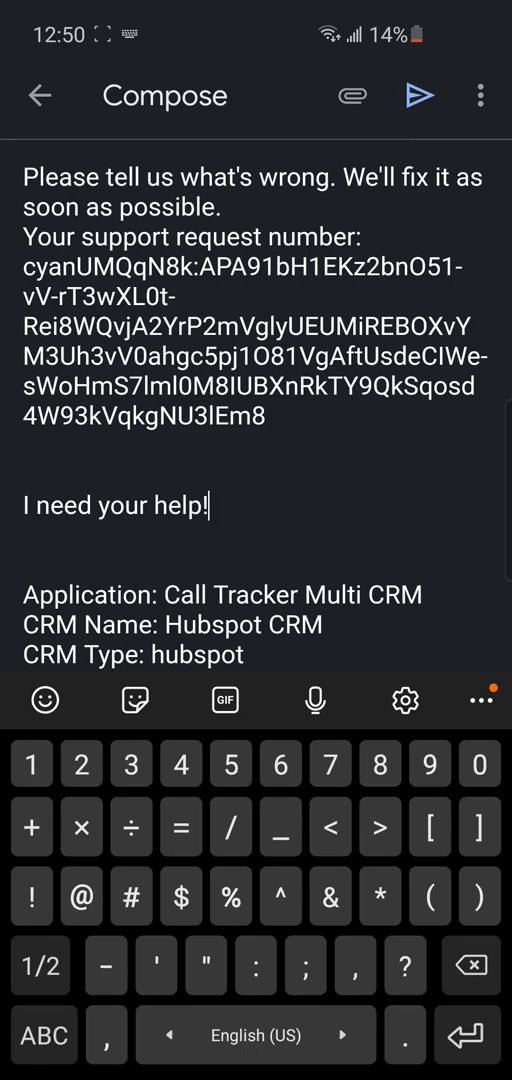
pyautogui.press('Escape')
pyautogui.click(420, 95)
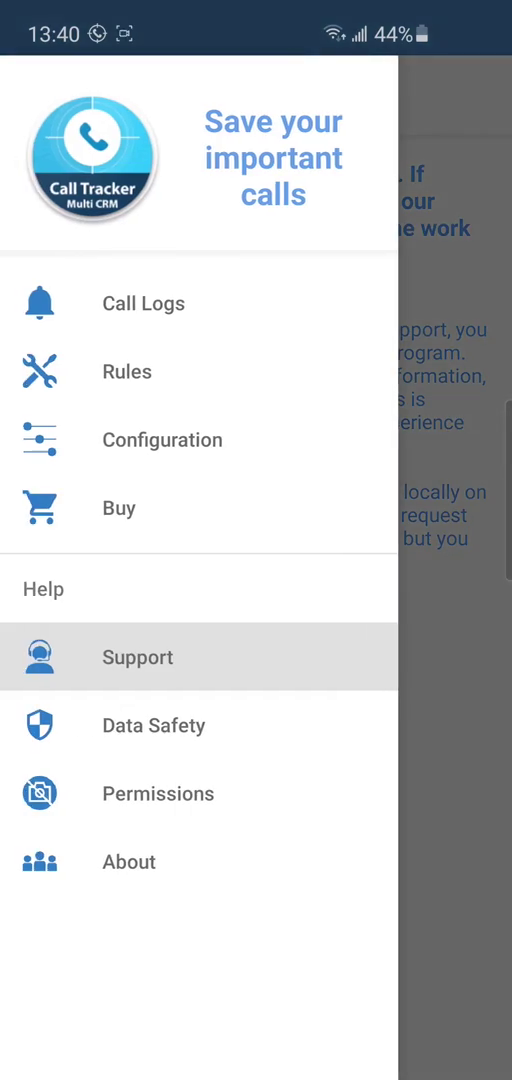
# Step: Show the About page with version 2.3.1
pyautogui.click(128, 861)
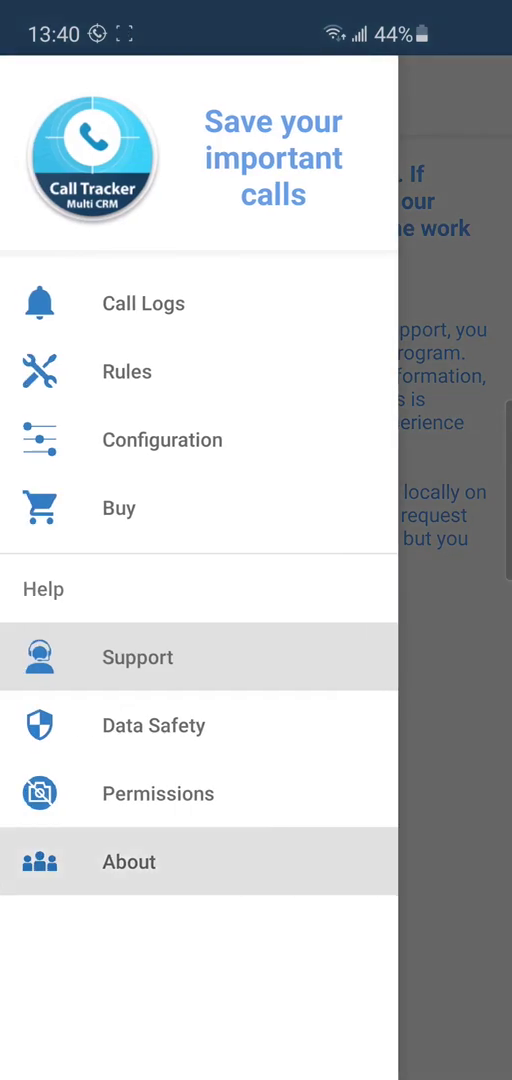